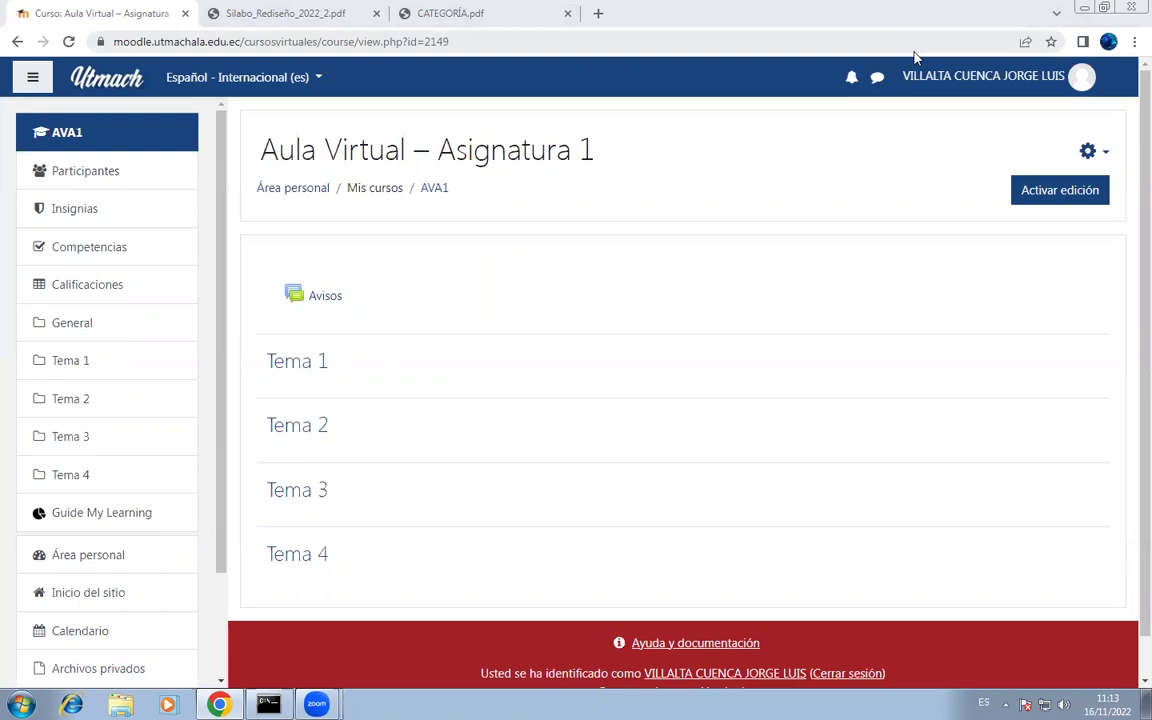
# - Check the participant's role in the course and view the evaluation system table in Silabo_Rediseño_2022_2.pdf
pyautogui.click(139, 182)
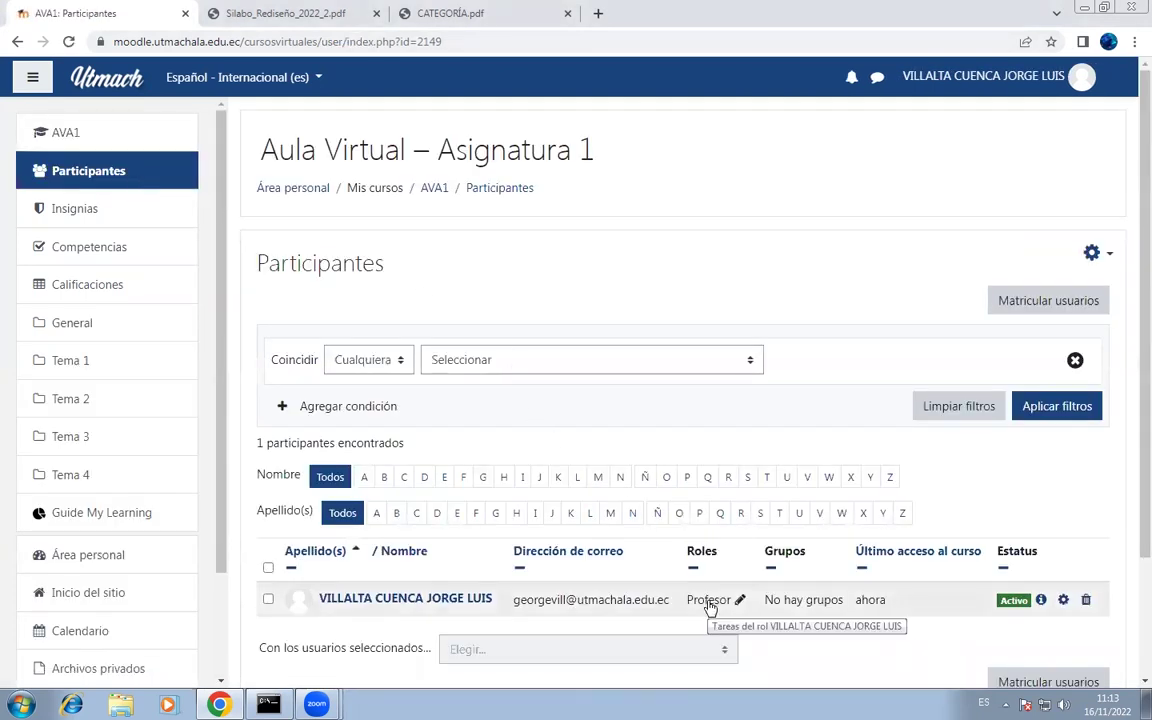
pyautogui.click(290, 14)
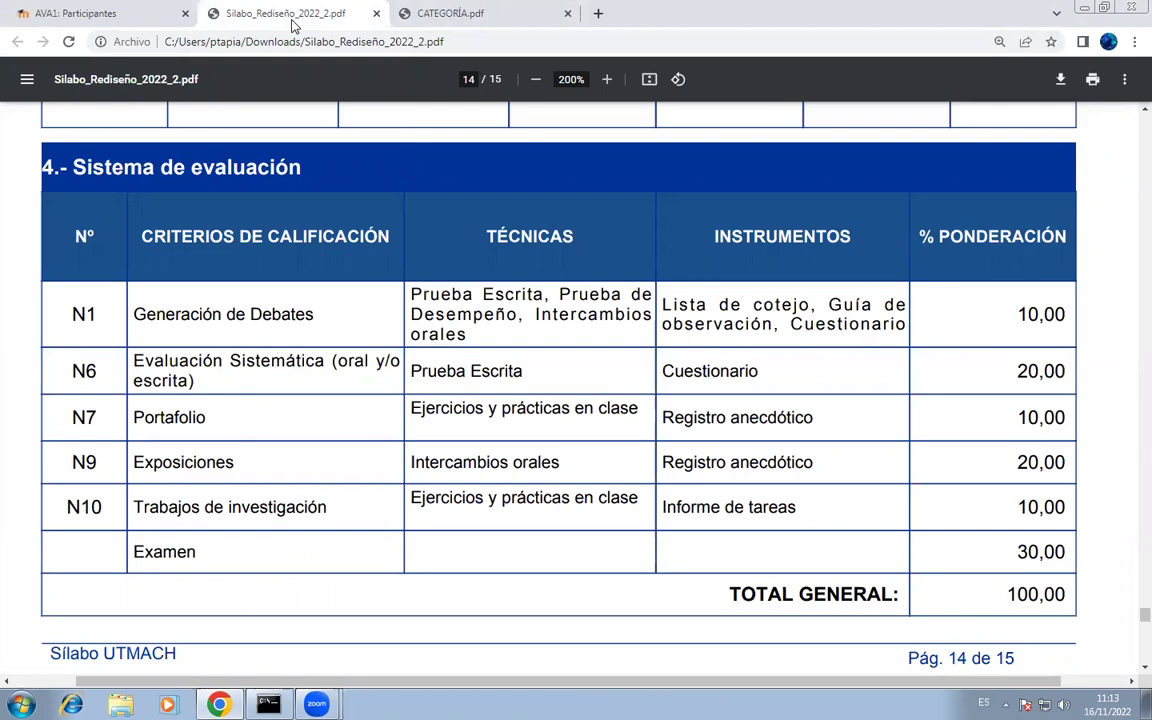
# - Examine the grade category hierarchy and the total calculation assigned to each category in CATEGORÍA.pdf
pyautogui.click(395, 24)
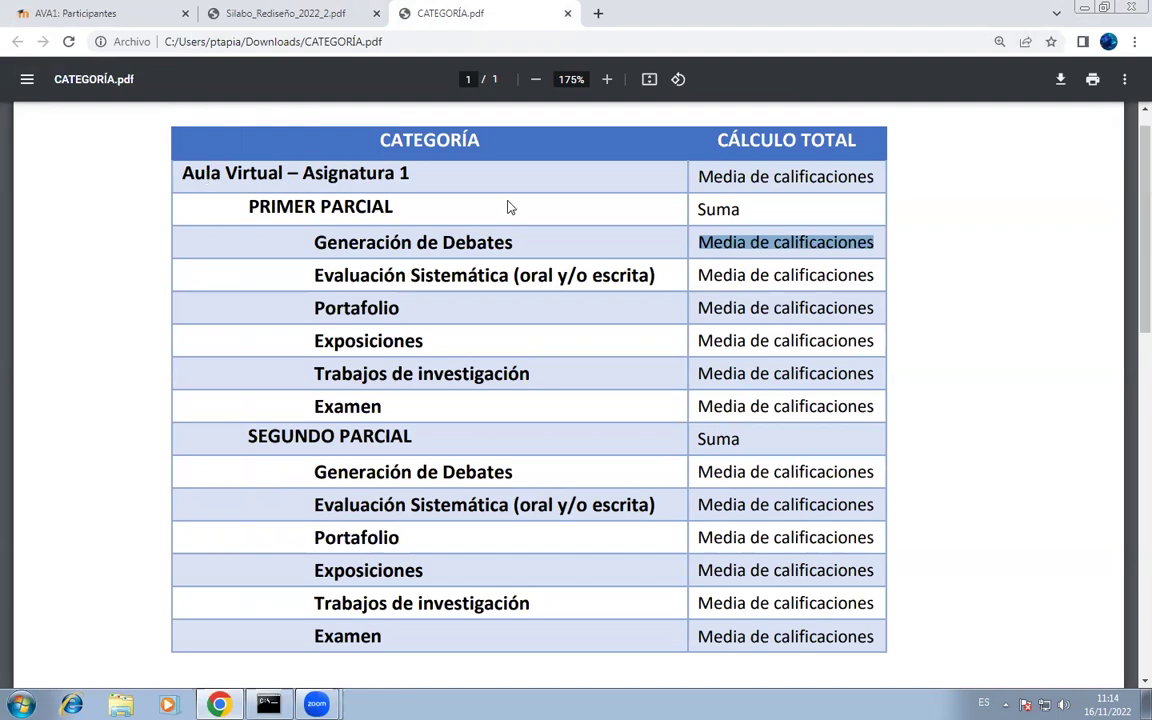
pyautogui.moveTo(698, 176); pyautogui.dragTo(876, 178)
pyautogui.click(875, 186)
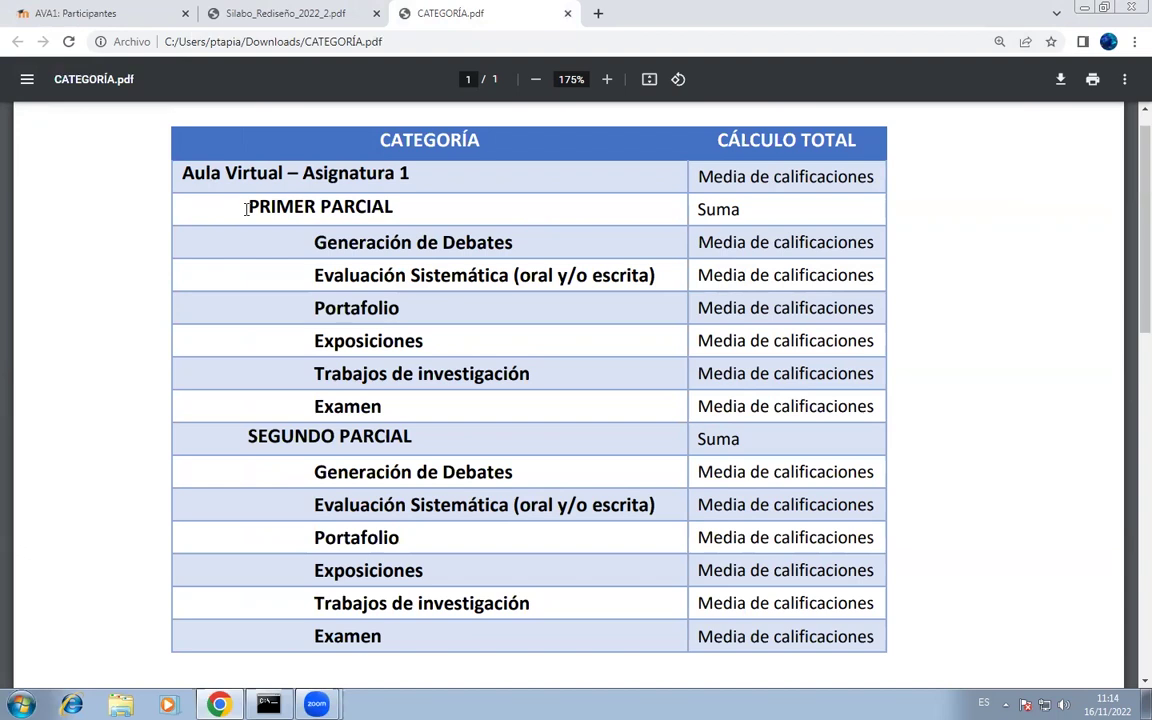
pyautogui.moveTo(246, 208); pyautogui.dragTo(406, 213)
pyautogui.hotkey('ctrl', 'c')
pyautogui.click(408, 214)
pyautogui.doubleClick(720, 207)
pyautogui.doubleClick(716, 241)
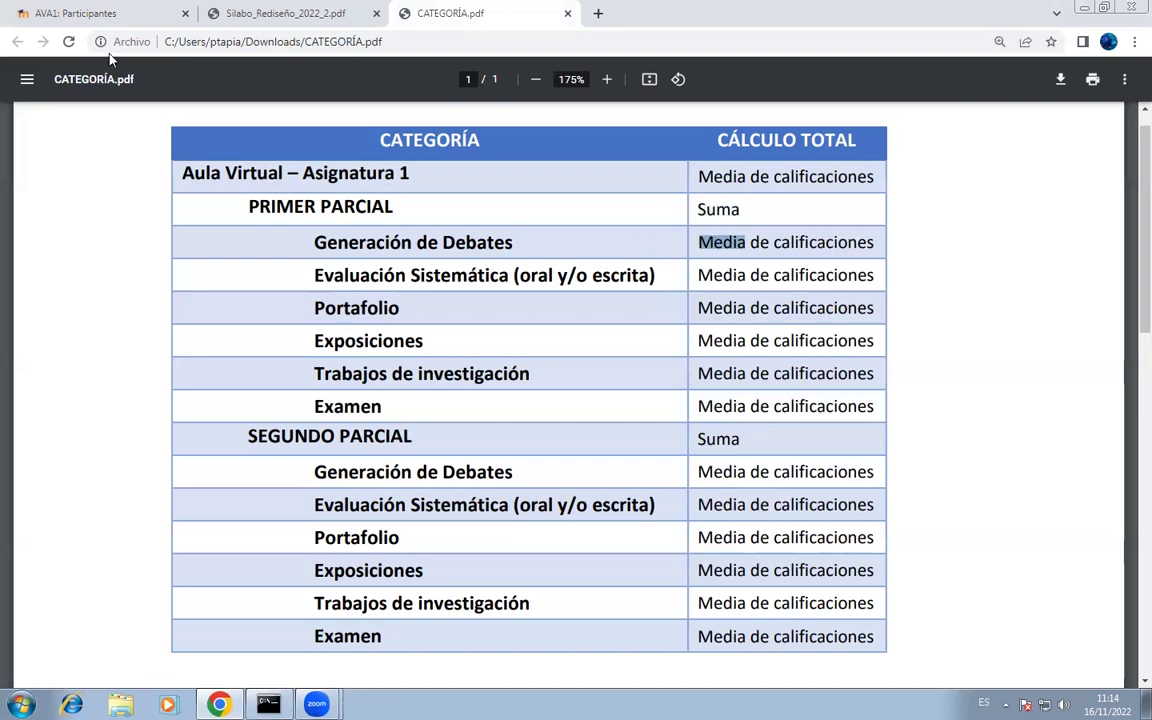
# - Return to the Moodle course and open its gradebook setup (Configuración Calificaciones)
pyautogui.click(86, 12)
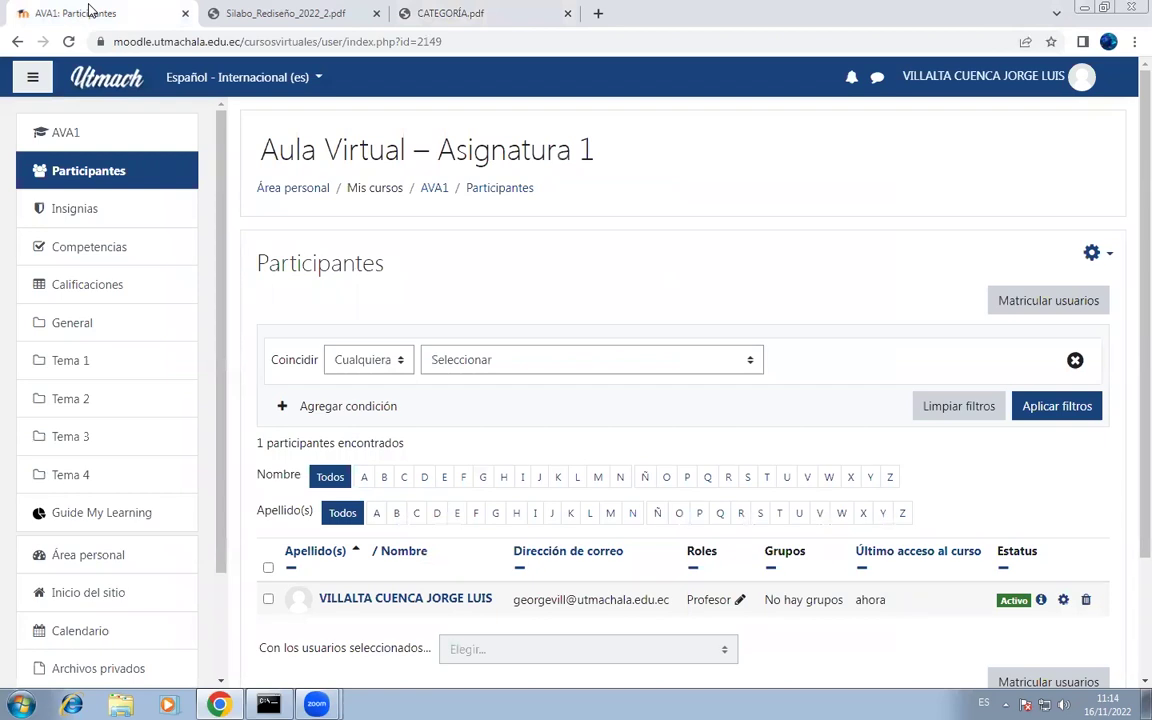
pyautogui.click(84, 285)
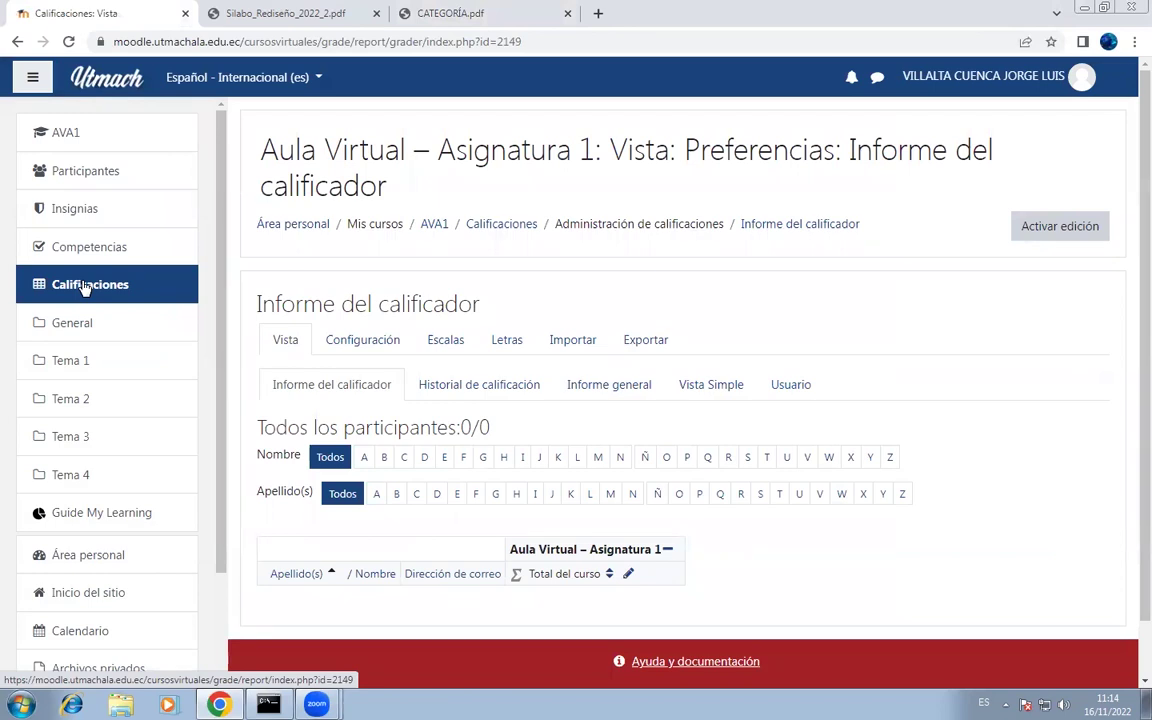
pyautogui.click(356, 341)
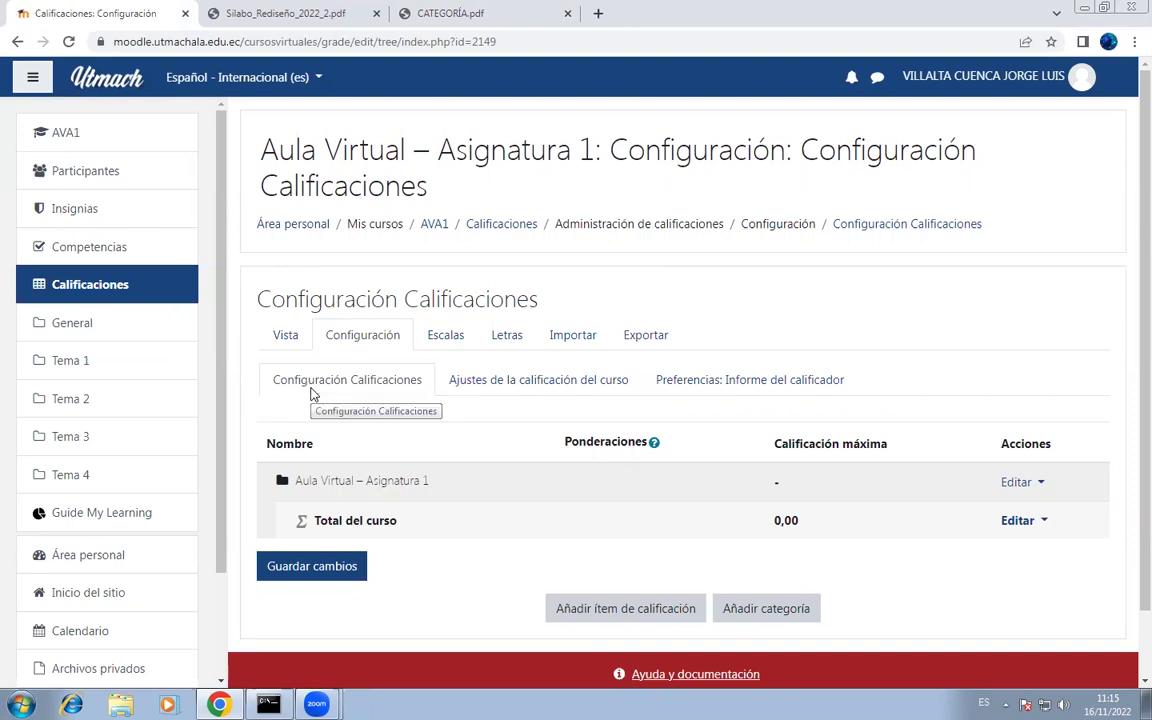
# - Set the total calculation of the course category Aula Virtual – Asignatura 1 to Media de calificaciones and save
pyautogui.moveTo(295, 481); pyautogui.dragTo(451, 485)
pyautogui.click(451, 485)
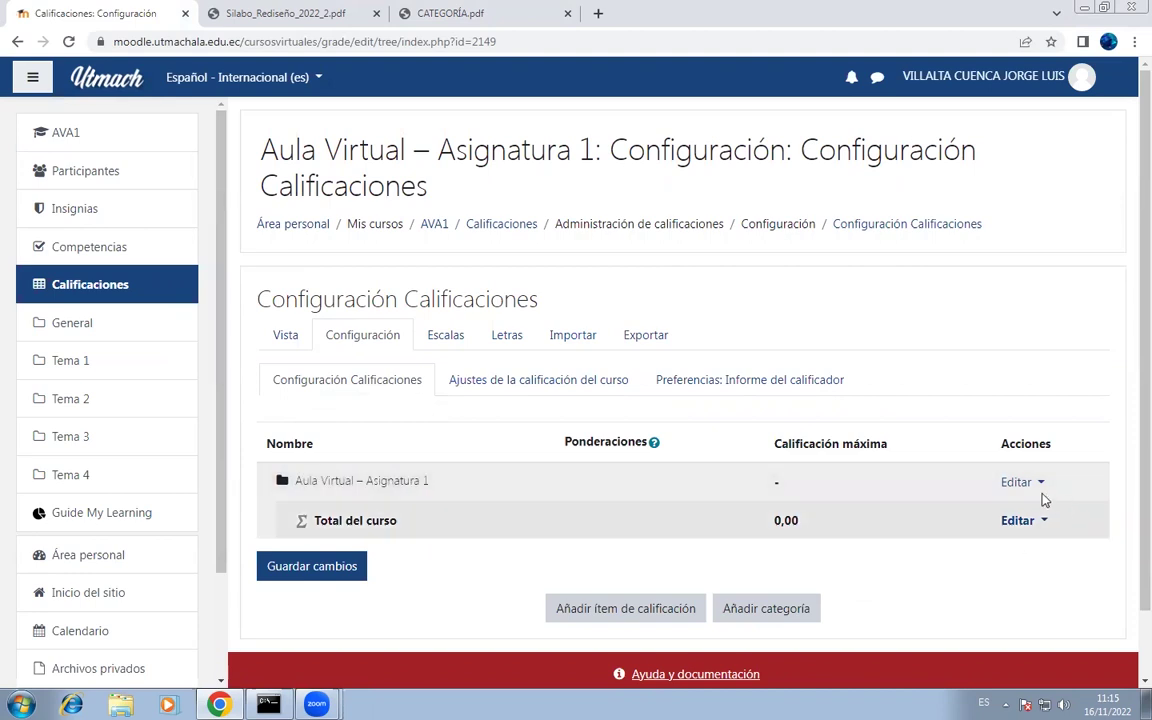
pyautogui.click(1018, 484)
pyautogui.click(985, 511)
pyautogui.click(546, 360)
pyautogui.click(560, 378)
pyautogui.scroll(-5, 566, 420)
pyautogui.click(578, 522)
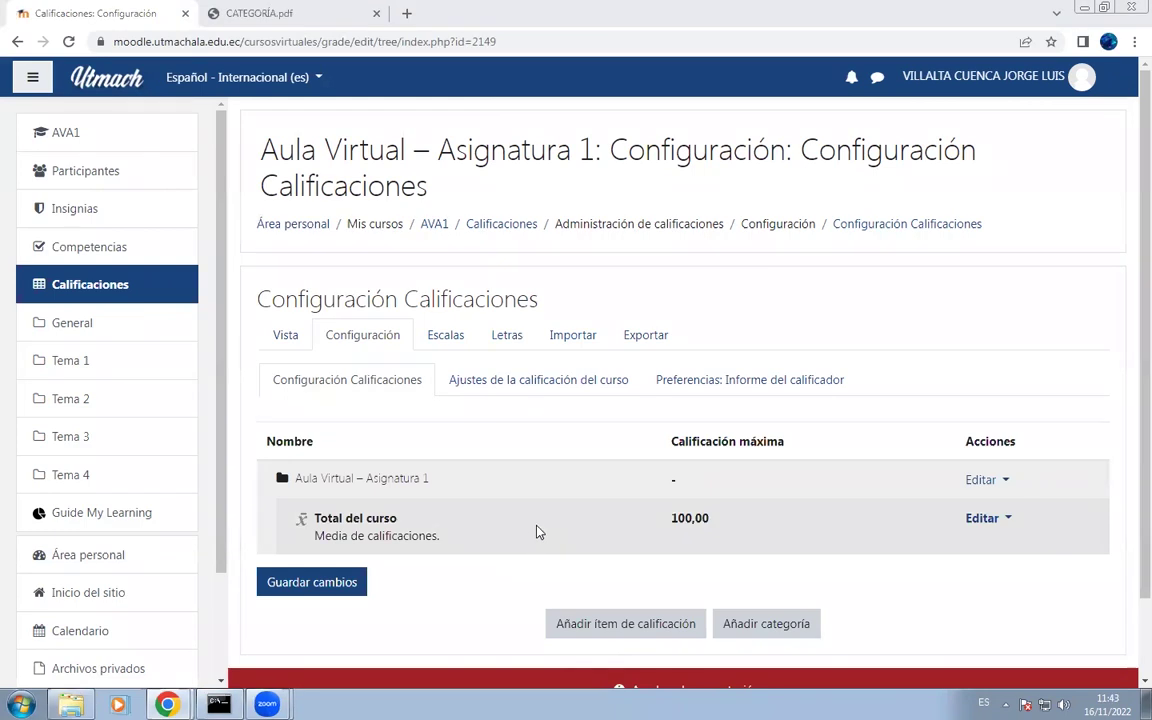
# - Start a new grade category and name it PRIMER PARCIAL
pyautogui.click(790, 630)
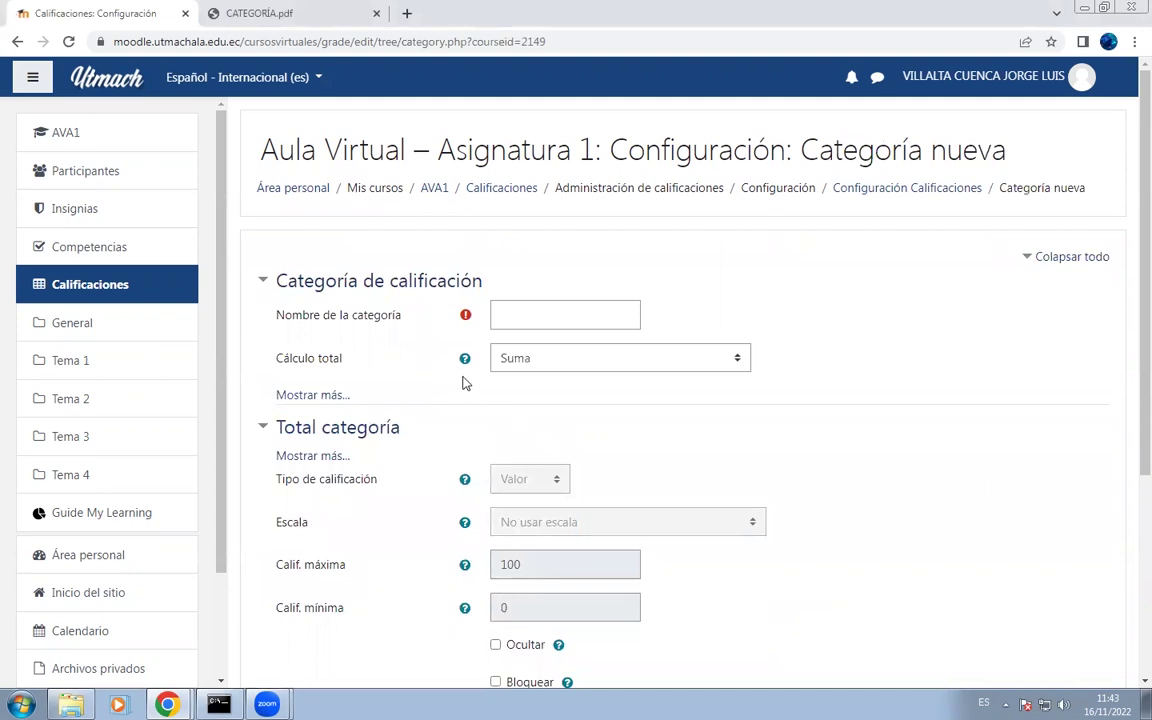
pyautogui.click(565, 321)
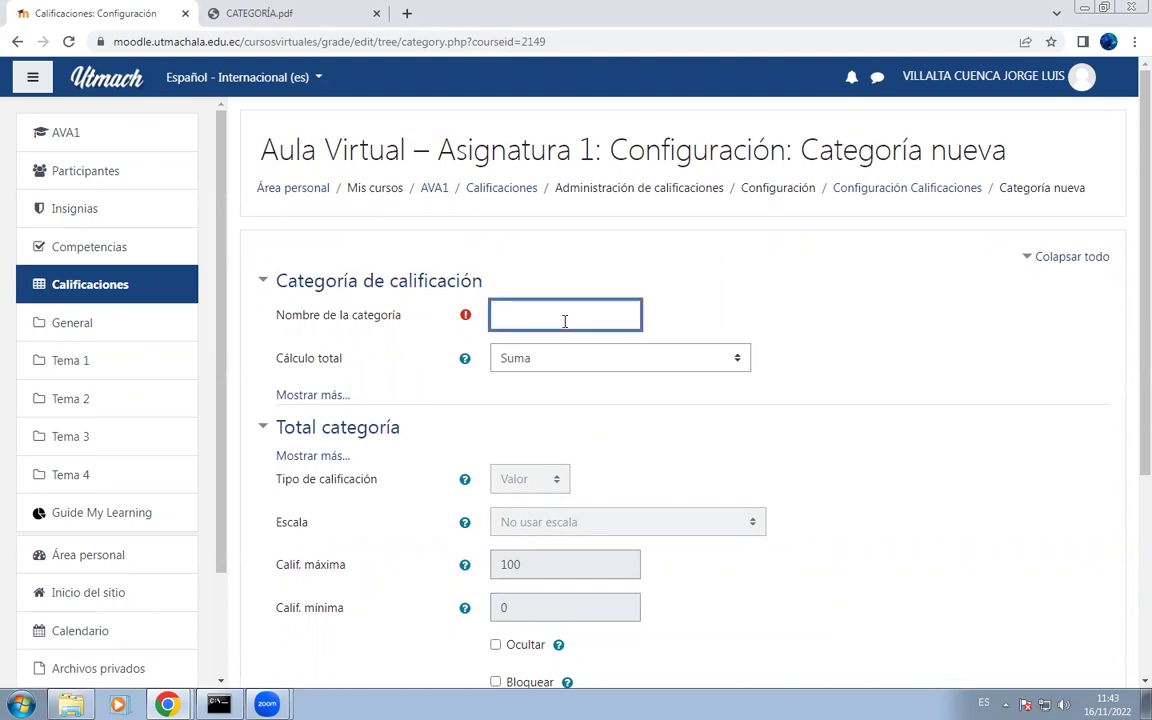
pyautogui.write('PRIMER PARCIAL')
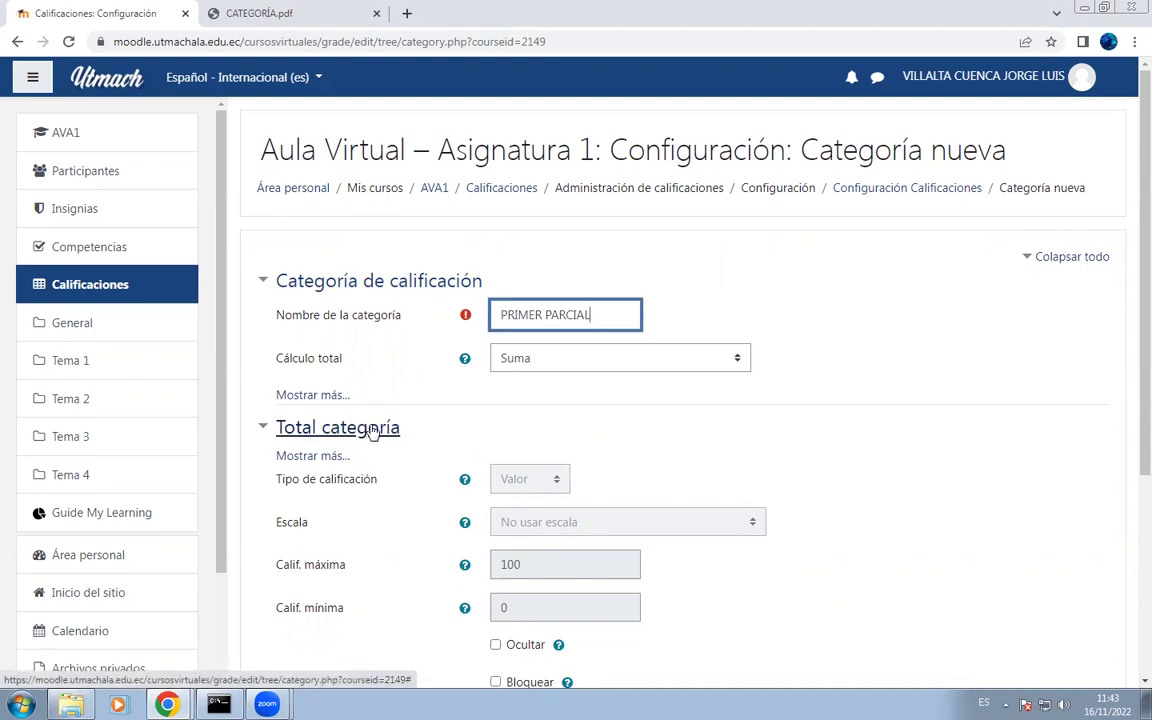
# - Name the category total TOTAL PRIMER PARCIAL and save the new category
pyautogui.click(312, 456)
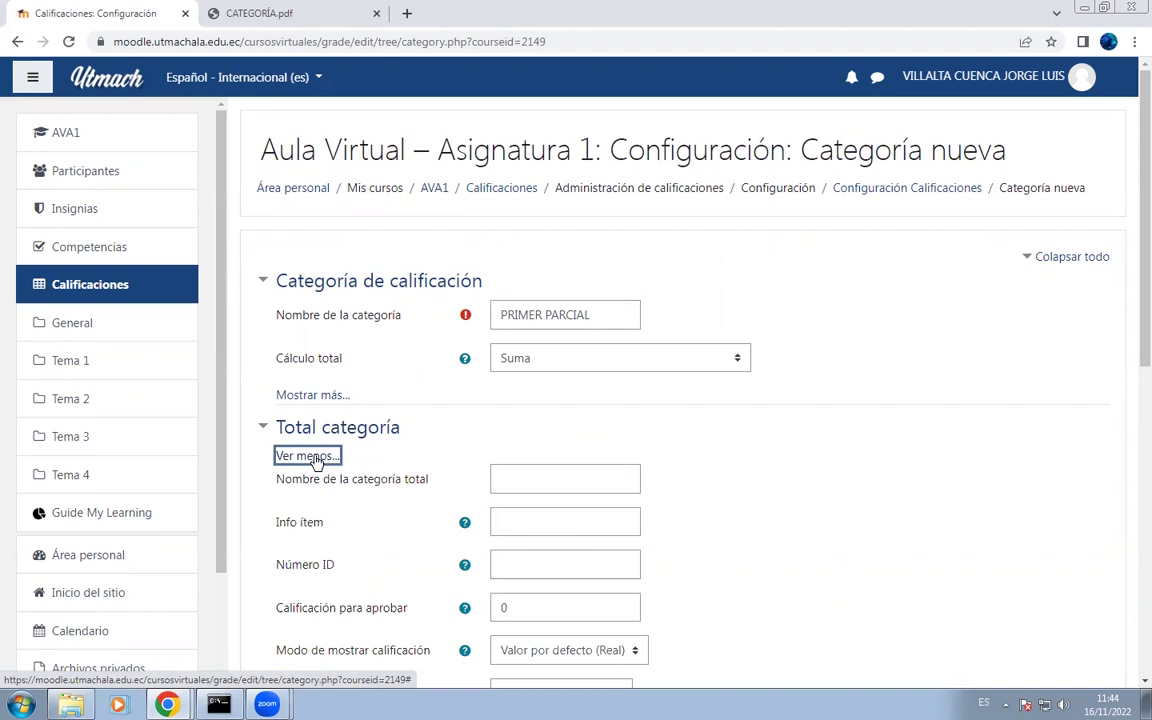
pyautogui.click(526, 480)
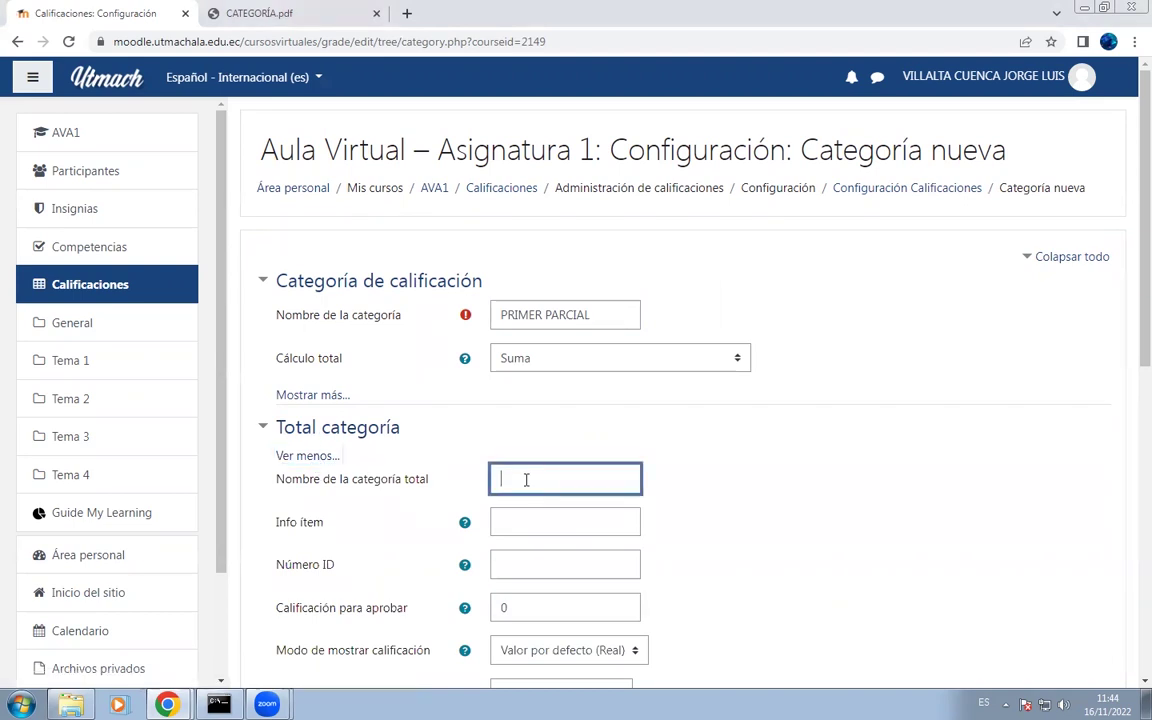
pyautogui.write('TOTAL')
pyautogui.hotkey('ctrl', 'v')
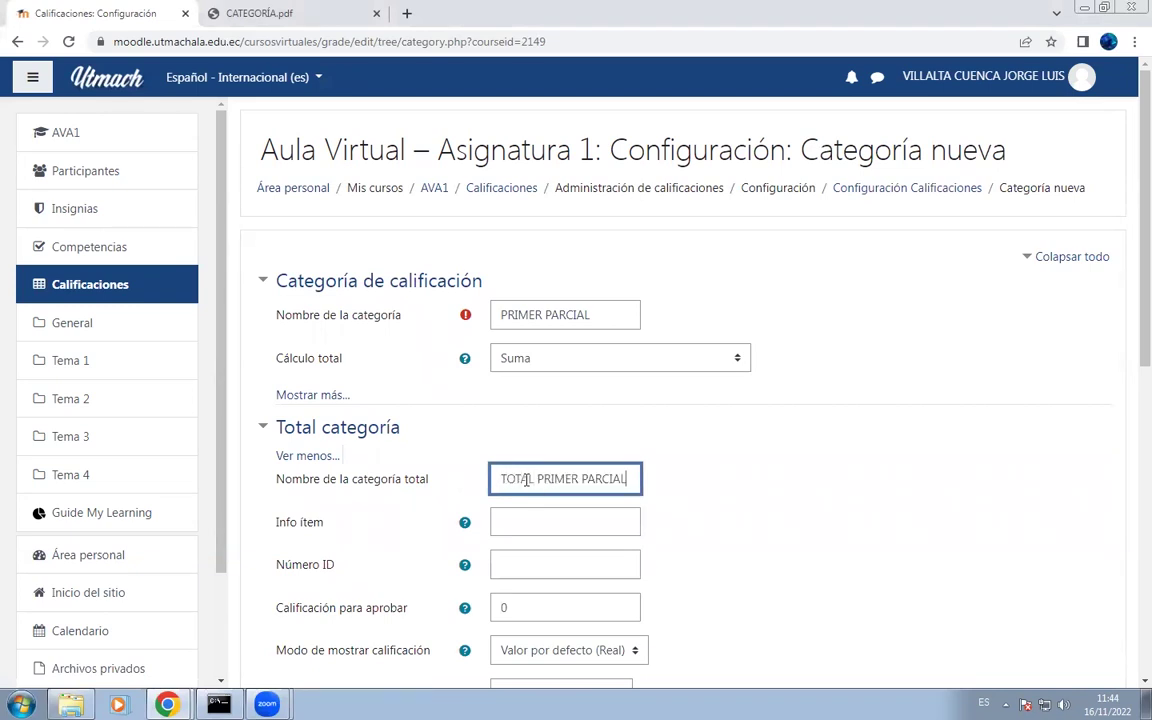
pyautogui.scroll(-6, 538, 474)
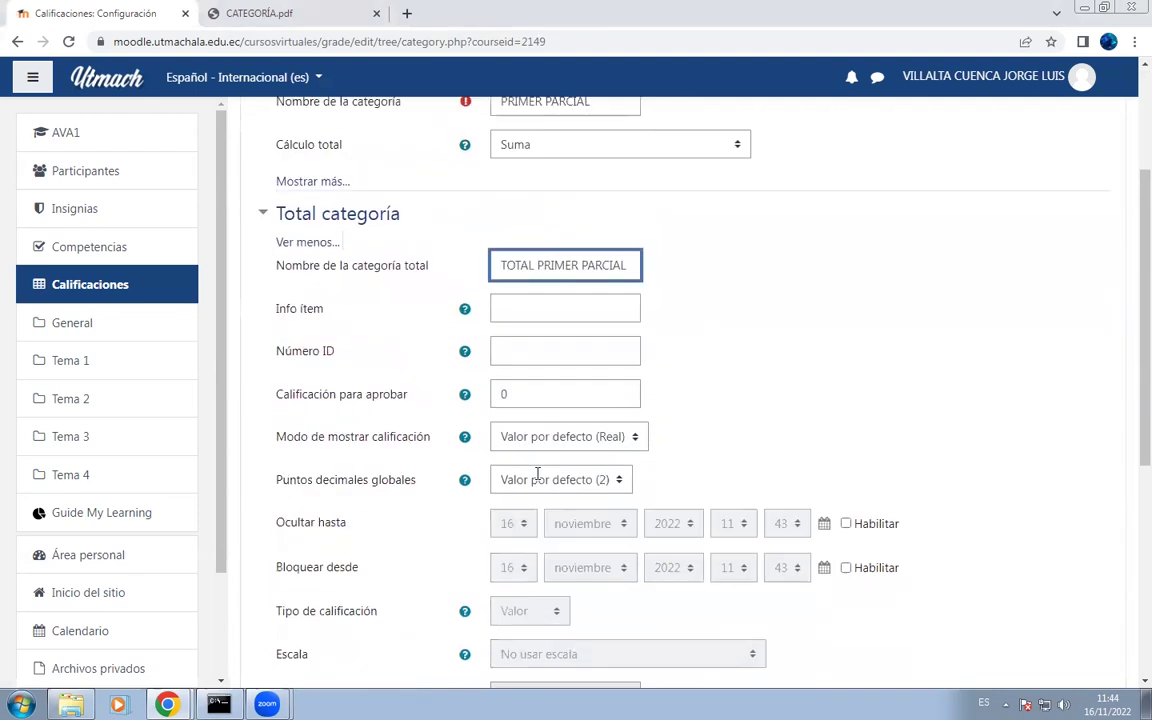
pyautogui.click(545, 505)
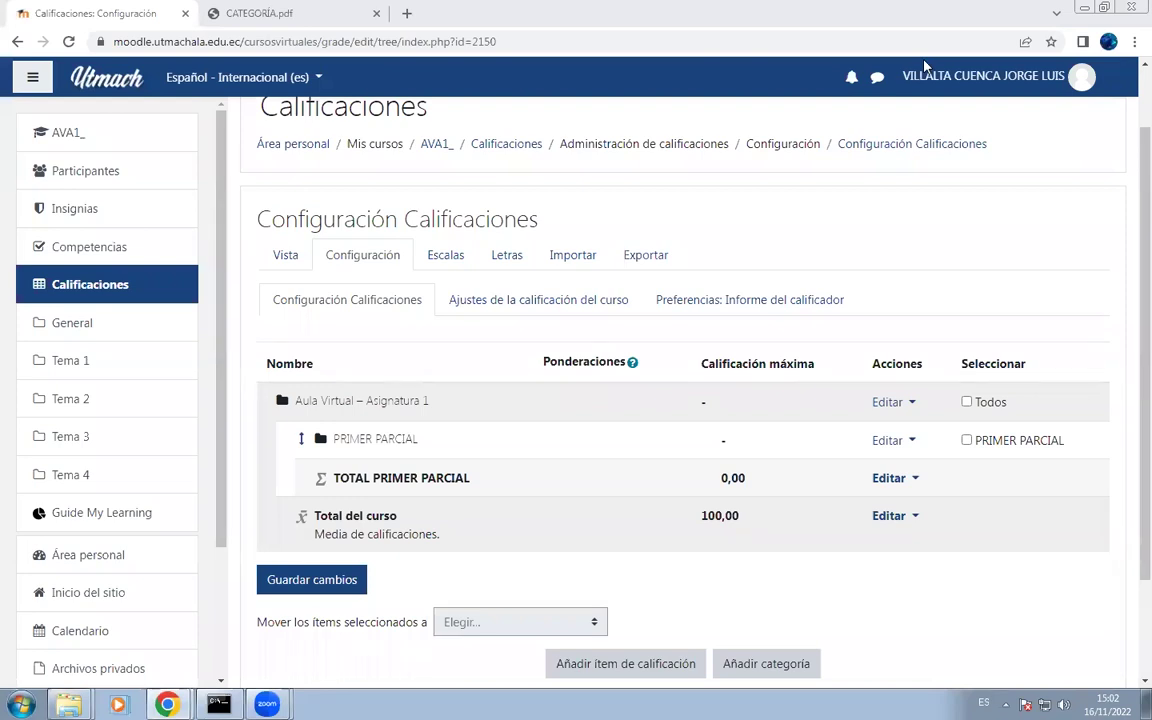
# - Start another grade category named P1 Generación de Debates, matching the syllabus criterion, with total calculation Media de calificaciones
pyautogui.click(789, 673)
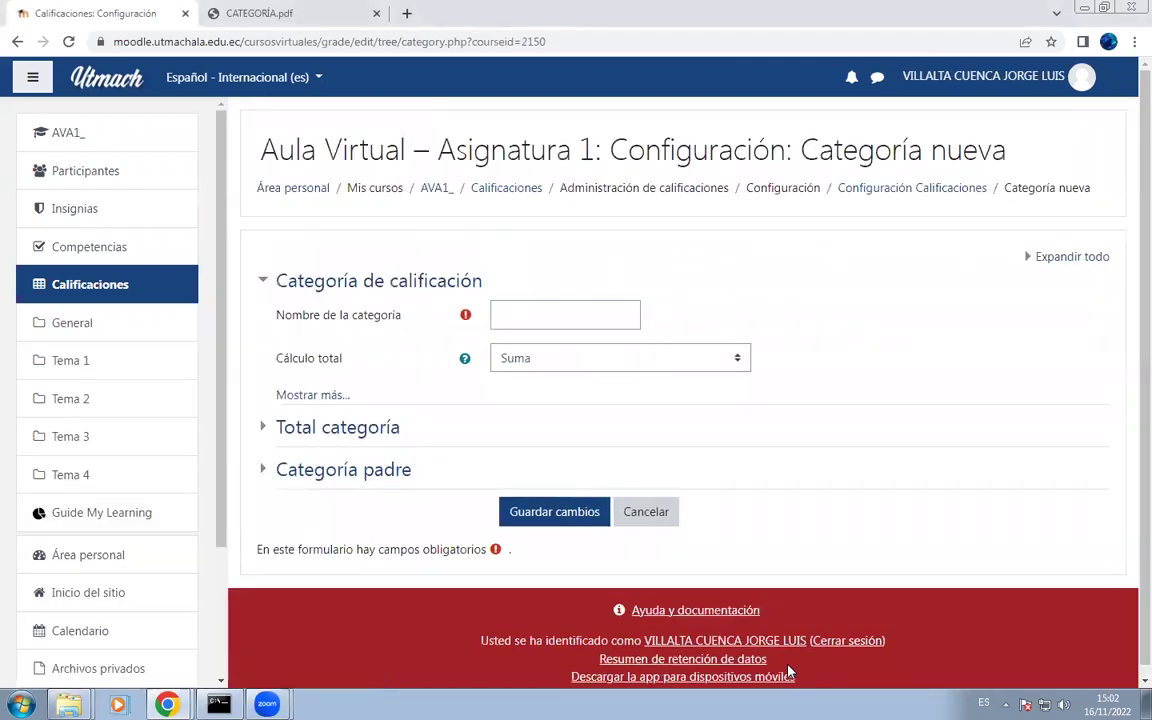
pyautogui.click(537, 314)
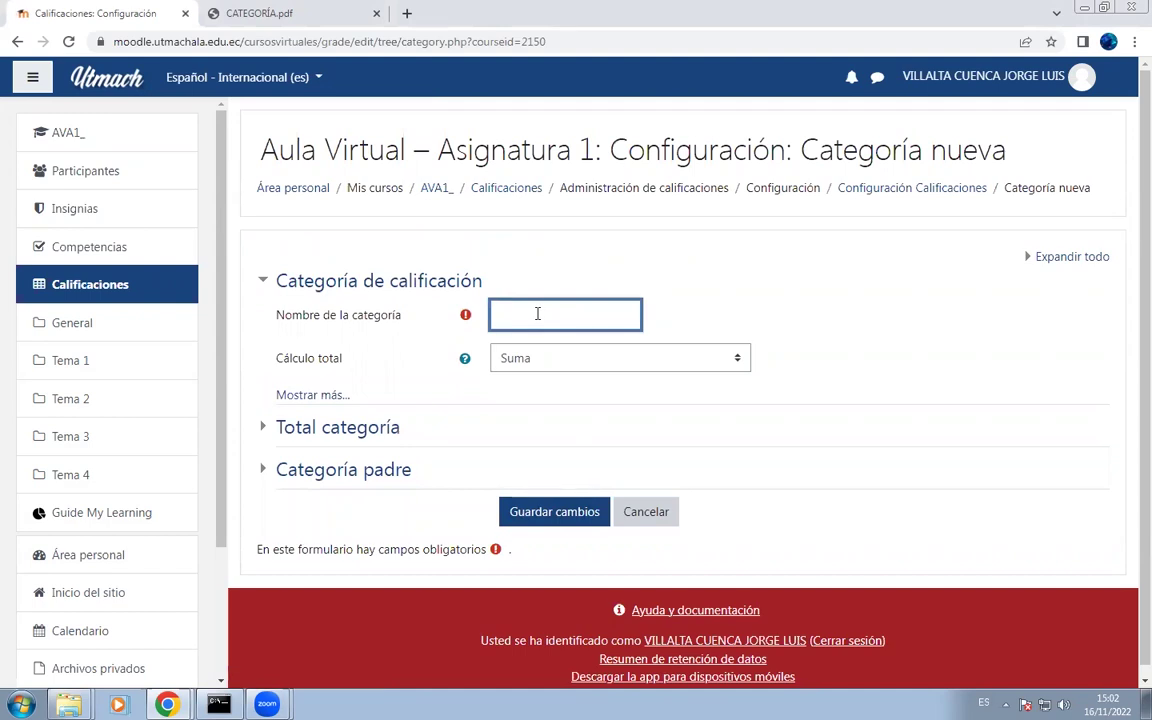
pyautogui.write('P1')
pyautogui.moveTo(167, 704)
pyautogui.click(160, 667)
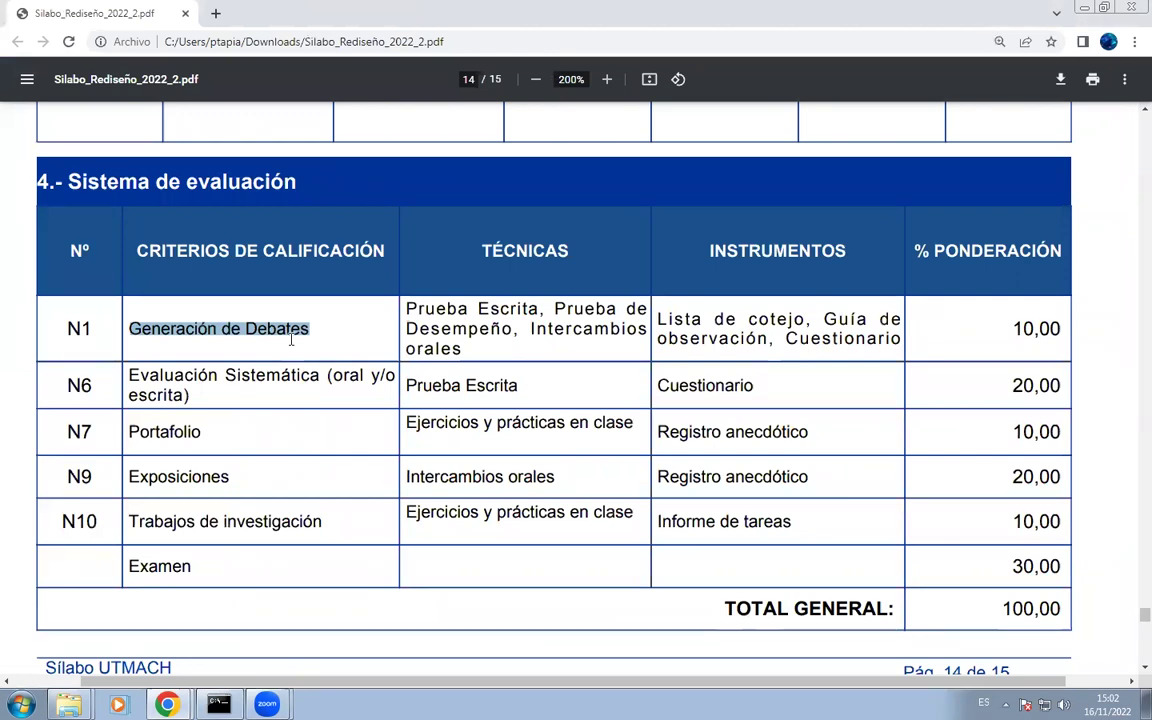
pyautogui.hotkey('alt', 'Tab')
pyautogui.write('P1')
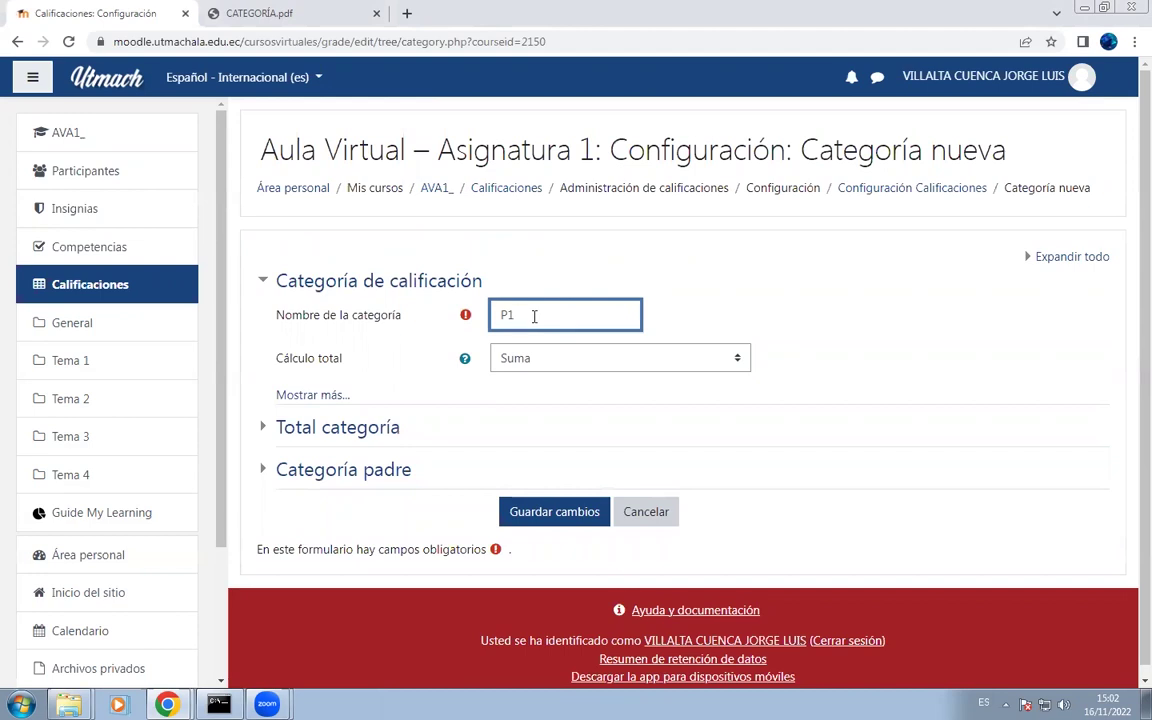
pyautogui.write('Generación de Debates')
pyautogui.click(527, 360)
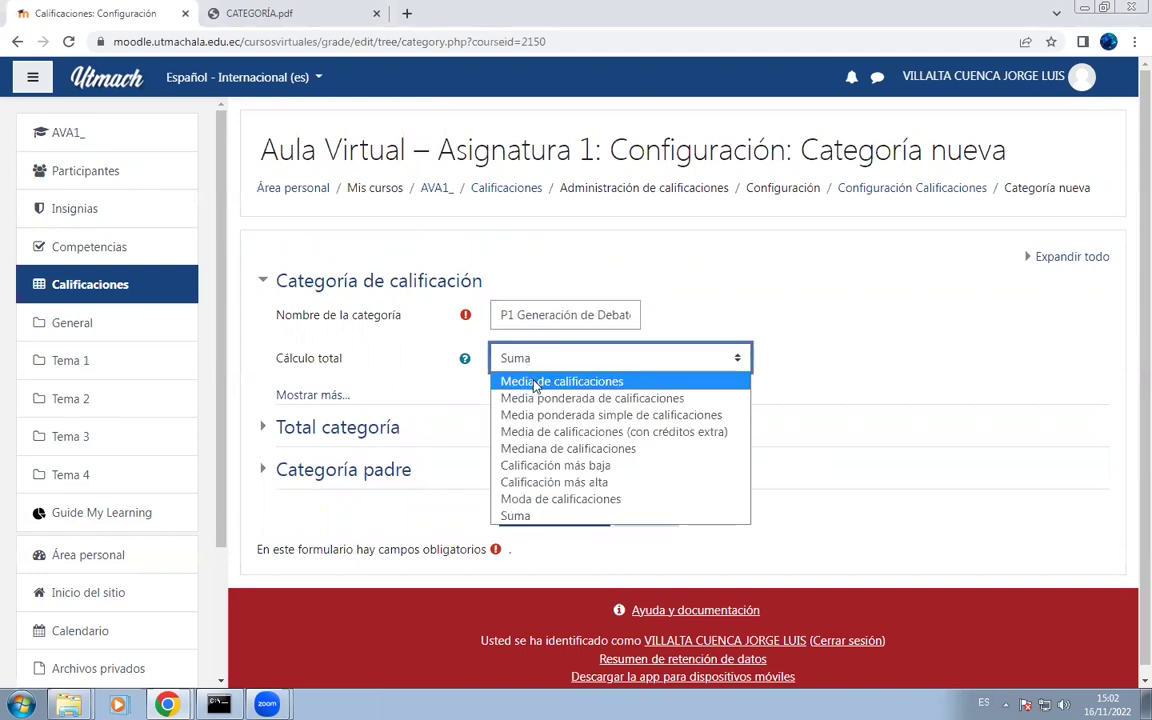
pyautogui.click(536, 384)
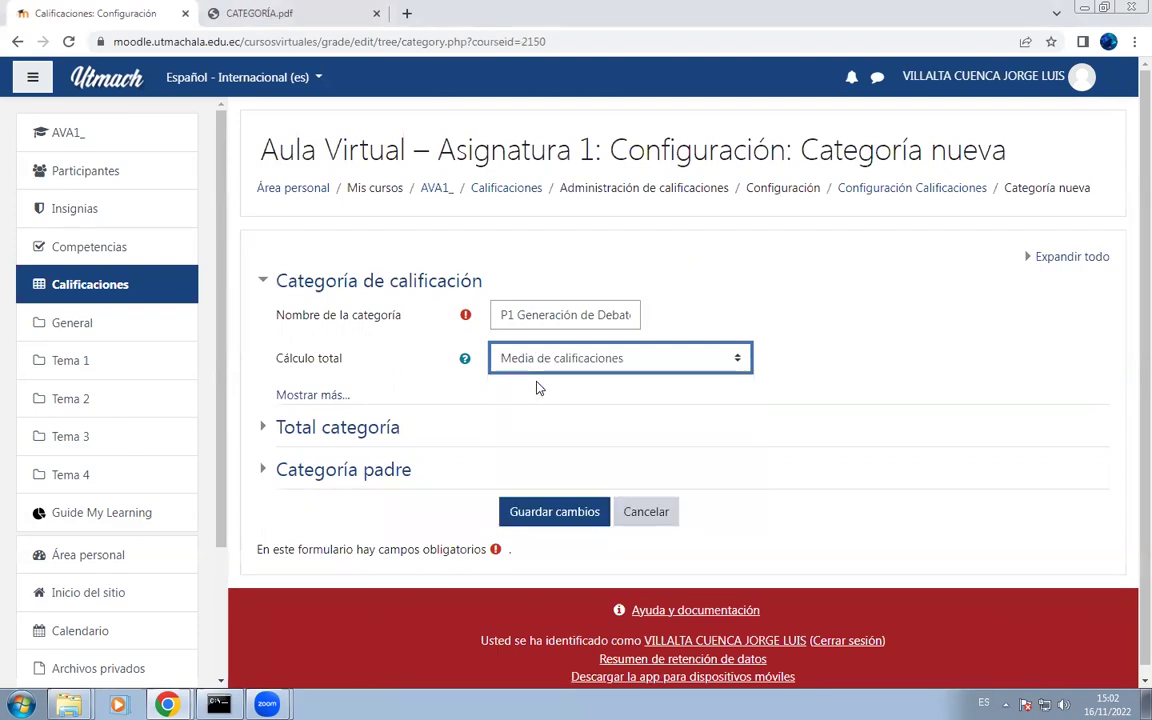
# - Show the additional category total settings and enter TOTAL P1 Generación de Debates as the total's name
pyautogui.click(264, 430)
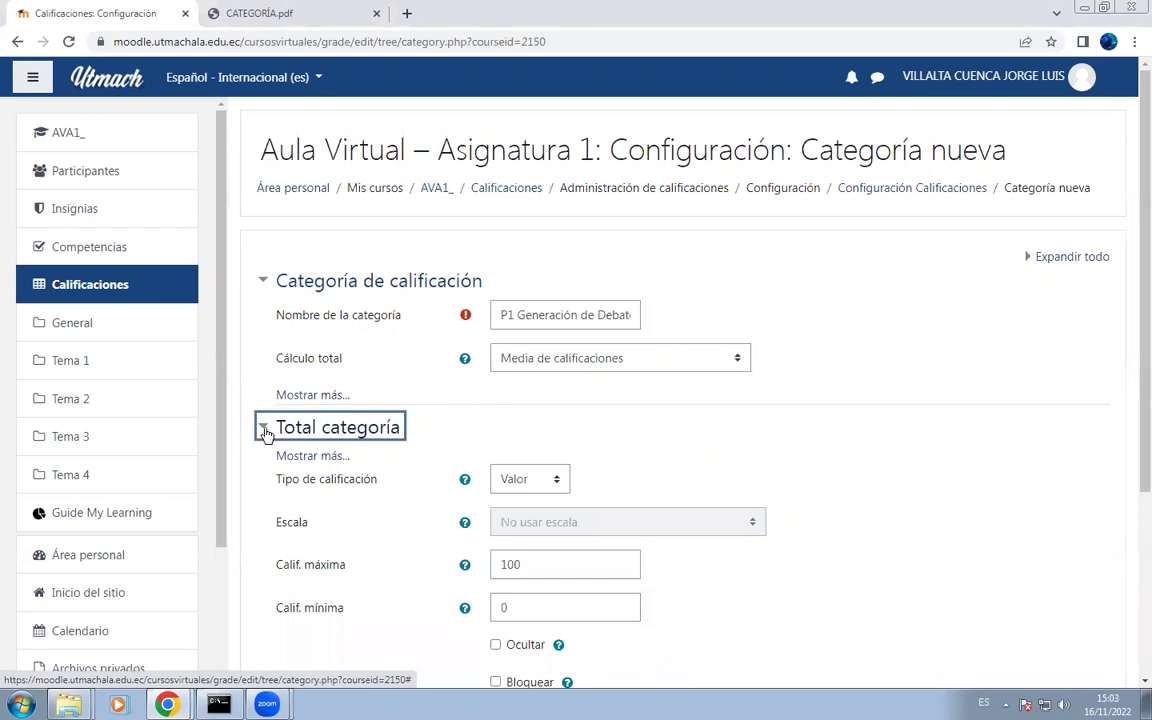
pyautogui.click(314, 456)
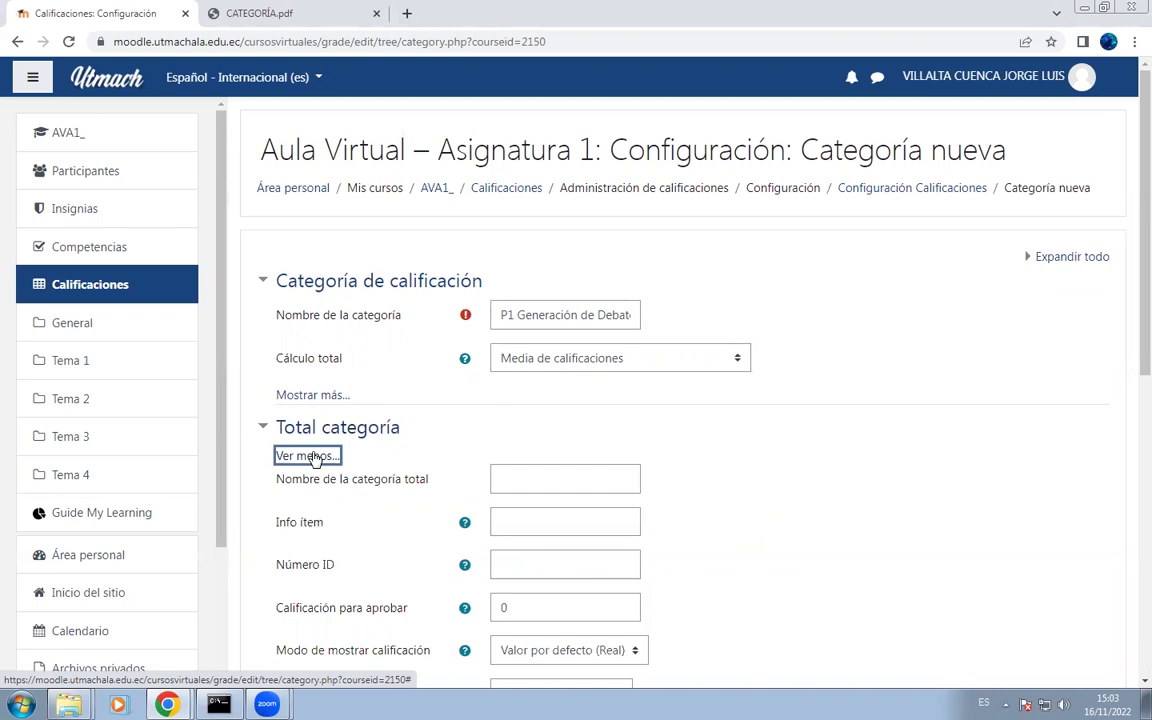
pyautogui.click(529, 485)
pyautogui.write('TOTAL')
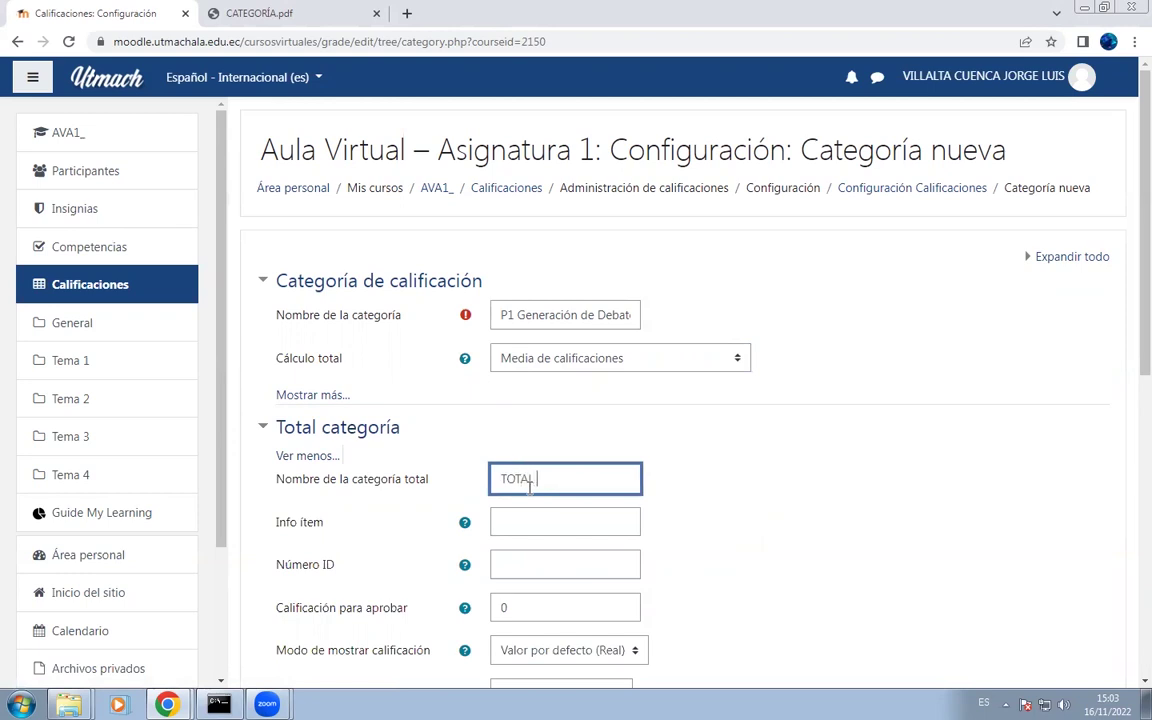
pyautogui.write(' P1')
pyautogui.write('Generación de Debates')
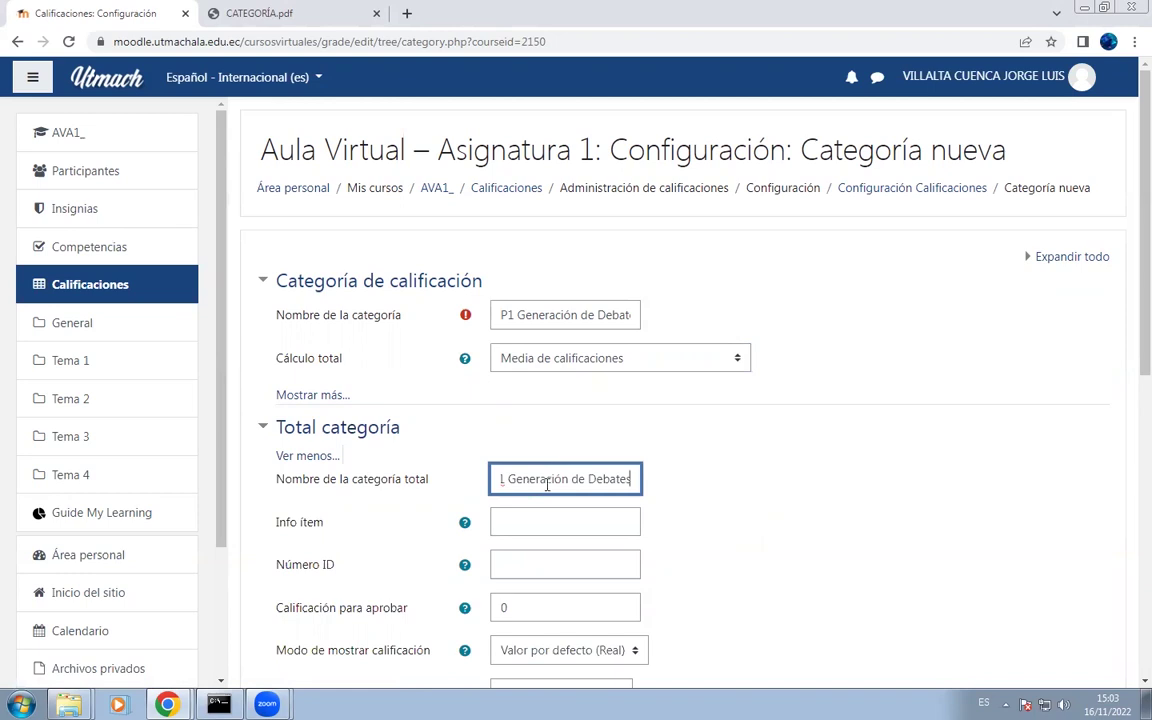
# - Check the weighting of Generación de Debates in the syllabus and set the category's maximum grade to 10
pyautogui.scroll(-1, 549, 481)
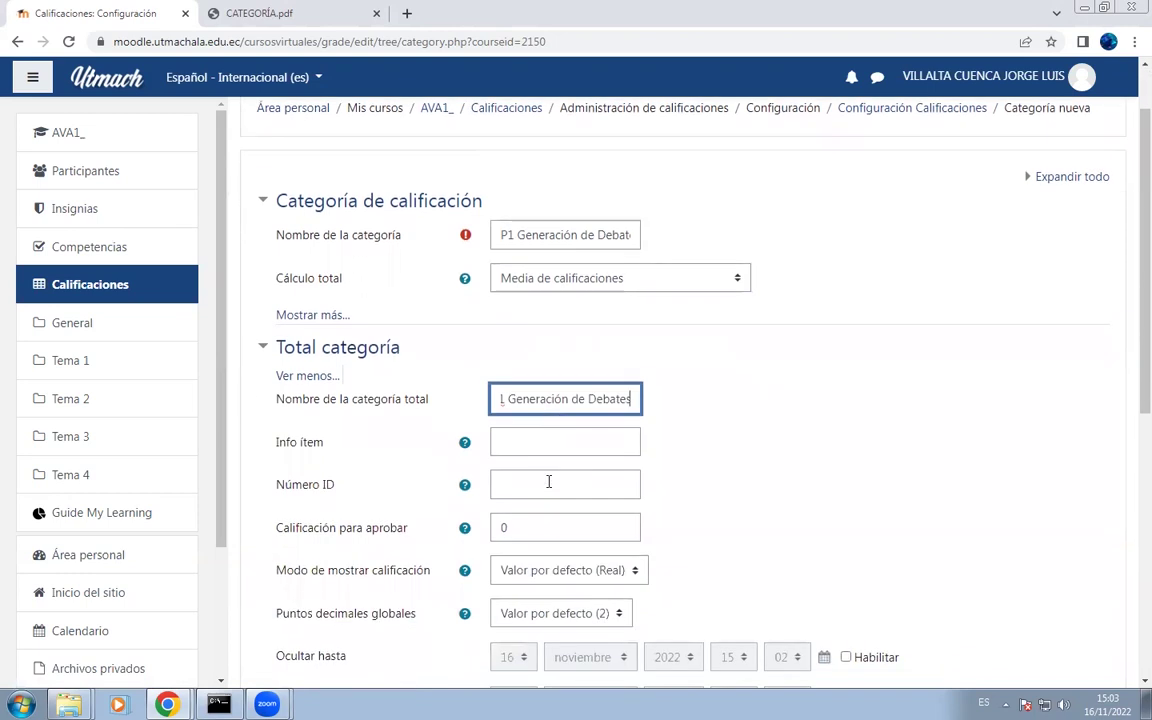
pyautogui.scroll(-3, 549, 481)
pyautogui.scroll(-1, 537, 549)
pyautogui.click(547, 509)
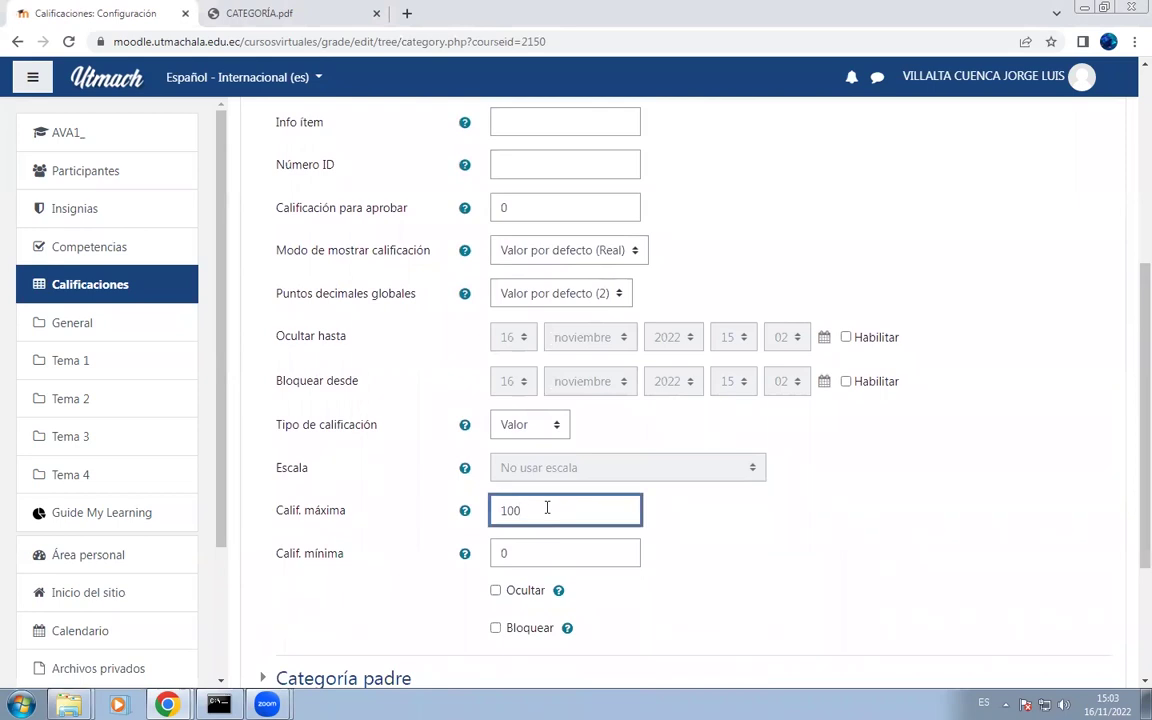
pyautogui.click(166, 704)
pyautogui.click(262, 637)
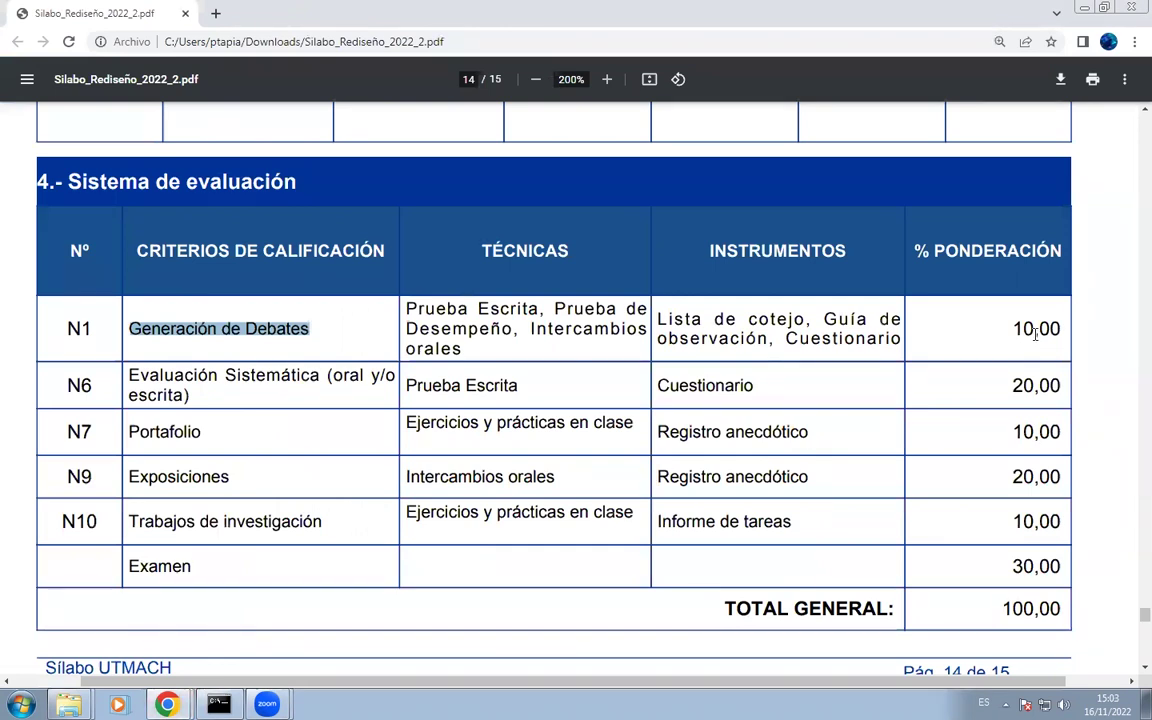
pyautogui.click(166, 704)
pyautogui.click(154, 634)
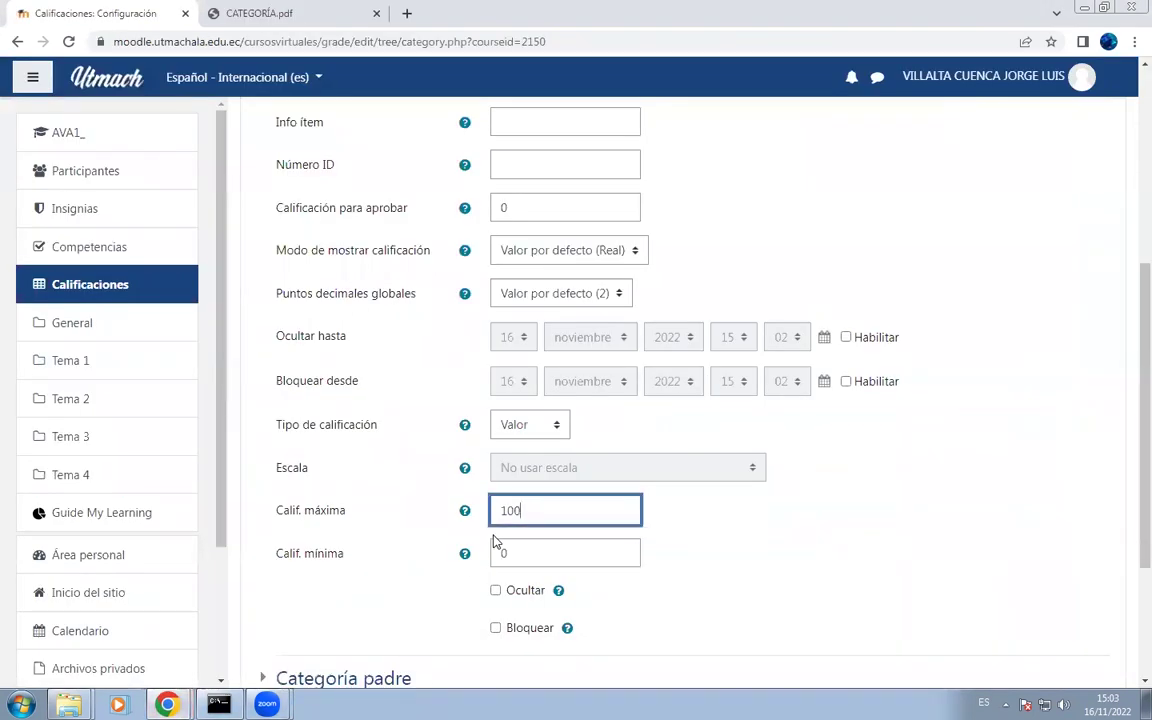
pyautogui.press('BackSpace')
# - Set the P1 Generación de Debates category's parent category to PRIMER PARCIAL and save the changes
pyautogui.scroll(-3, 494, 545)
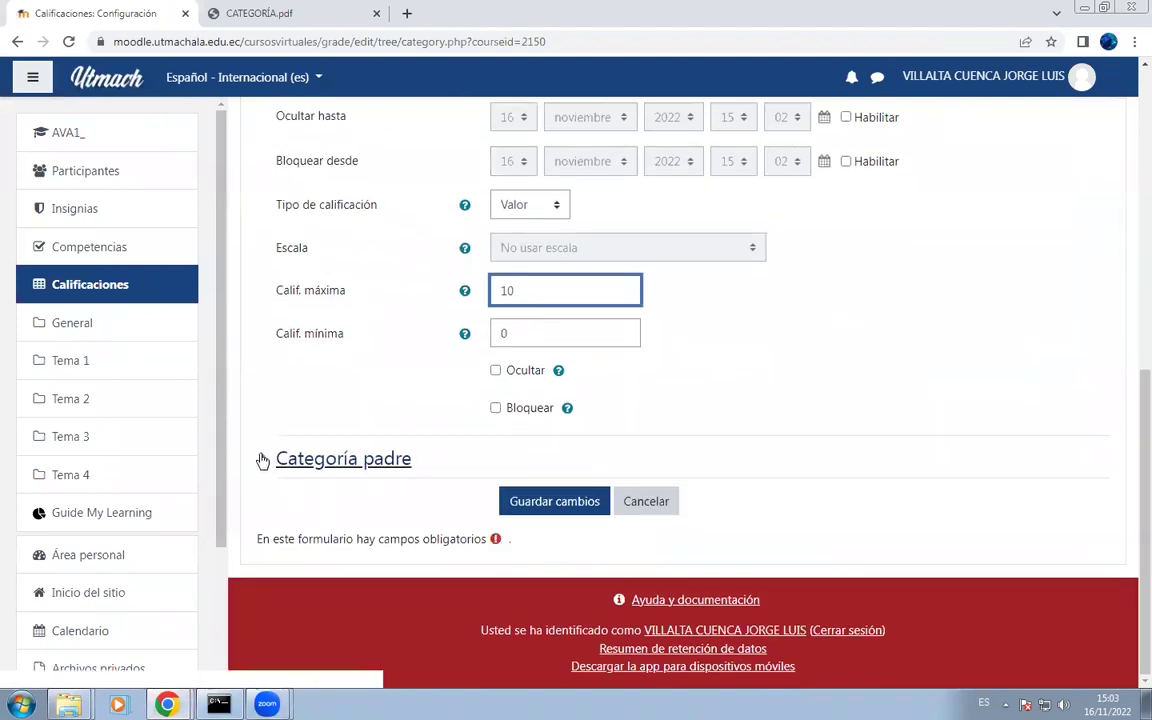
pyautogui.click(262, 460)
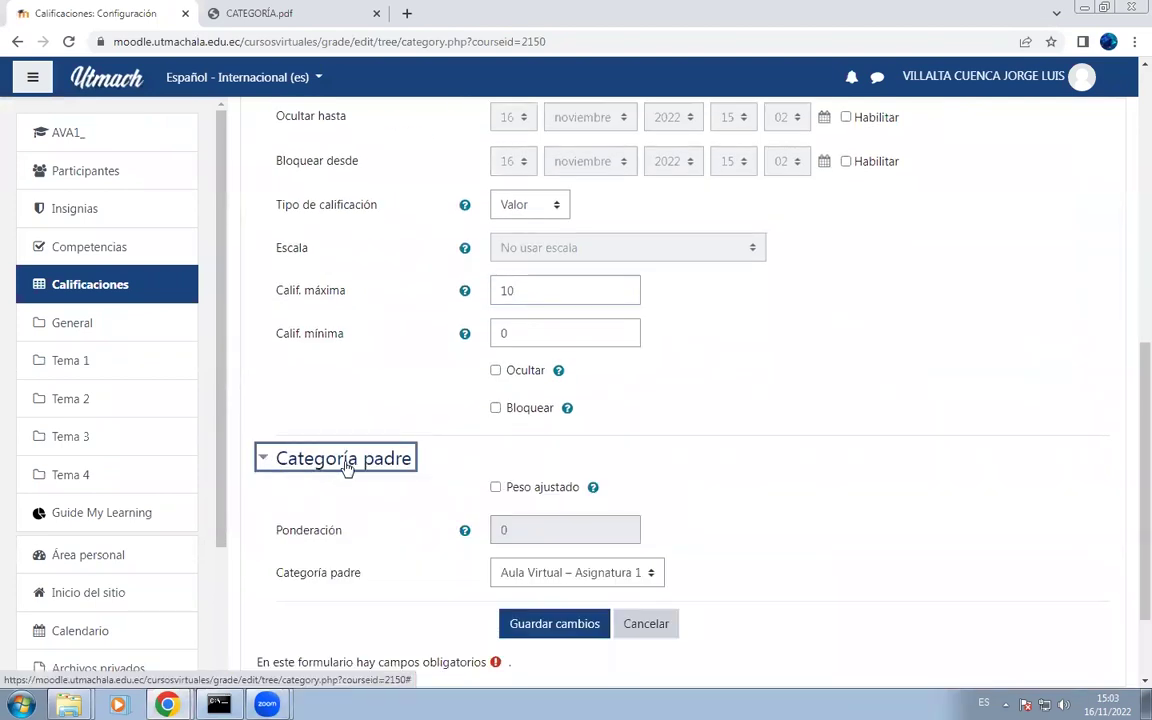
pyautogui.click(620, 578)
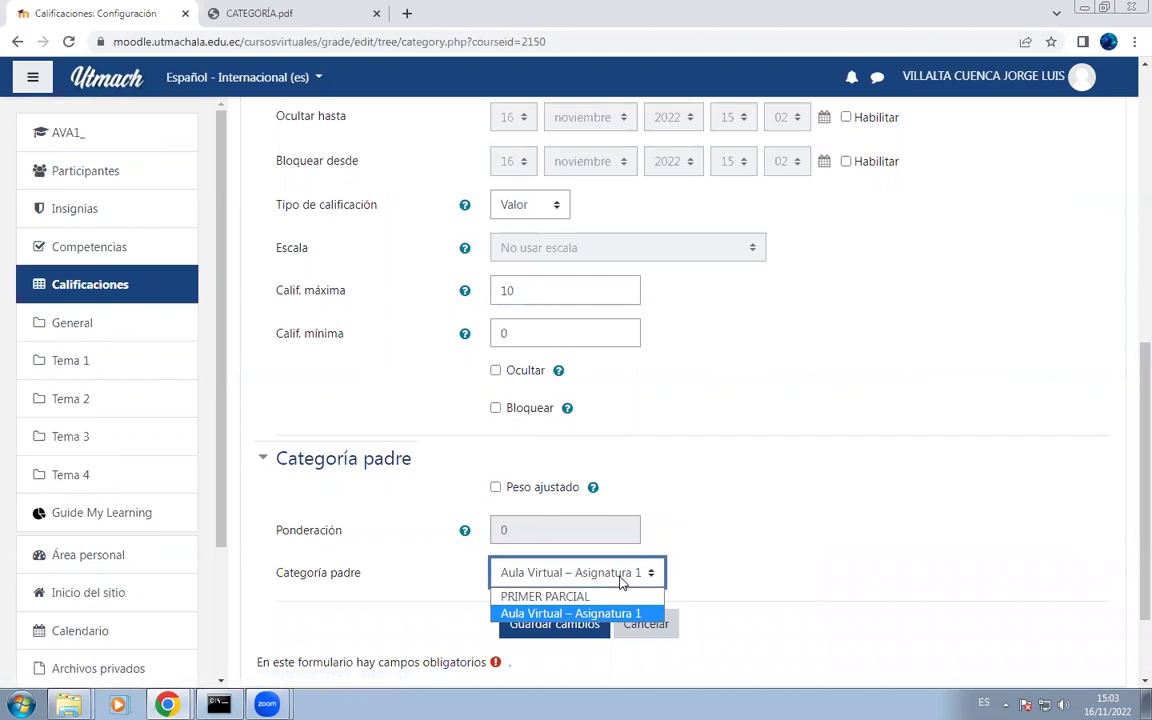
pyautogui.click(605, 597)
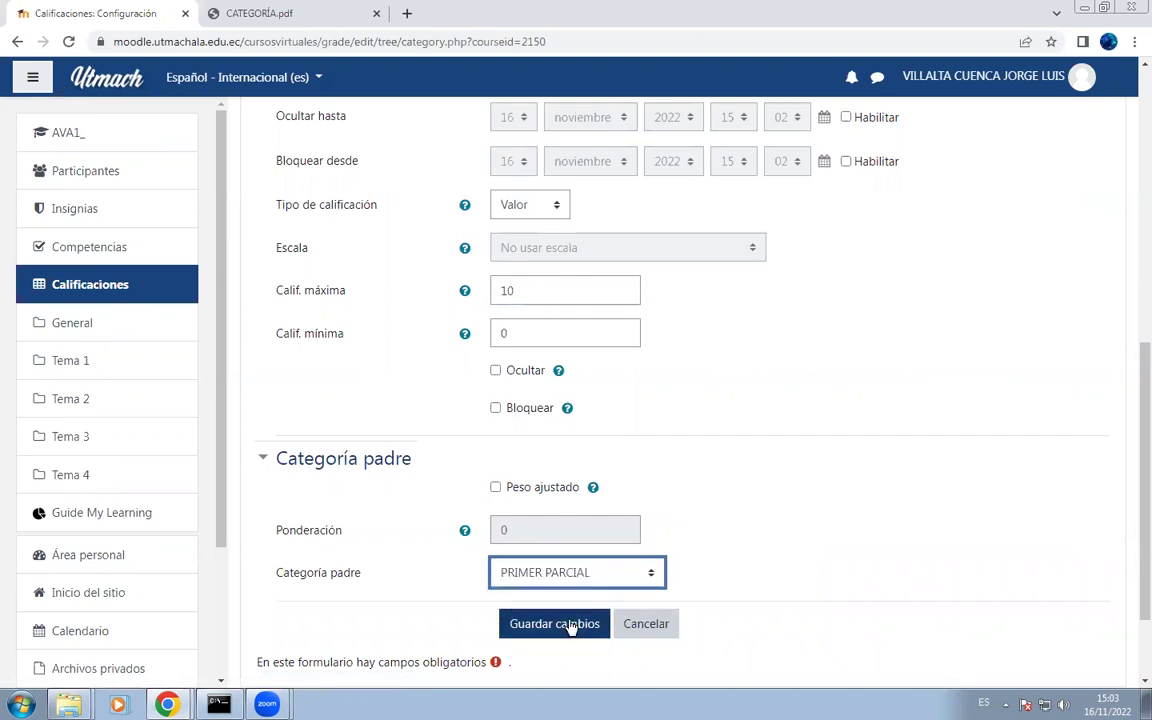
pyautogui.click(568, 623)
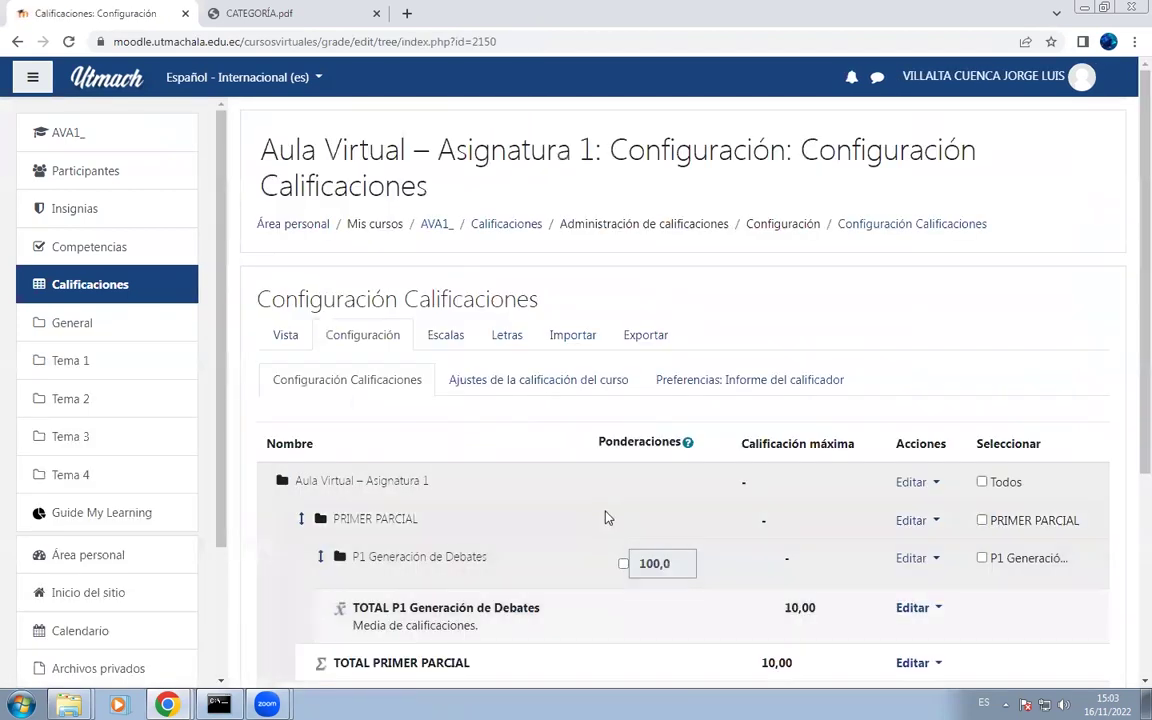
# - Check the gradebook category tree against the syllabus, examining weightings and maximum grades of the PRIMER PARCIAL and SEGUNDO PARCIAL subcategories
pyautogui.scroll(-2, 606, 517)
pyautogui.scroll(-1, 605, 514)
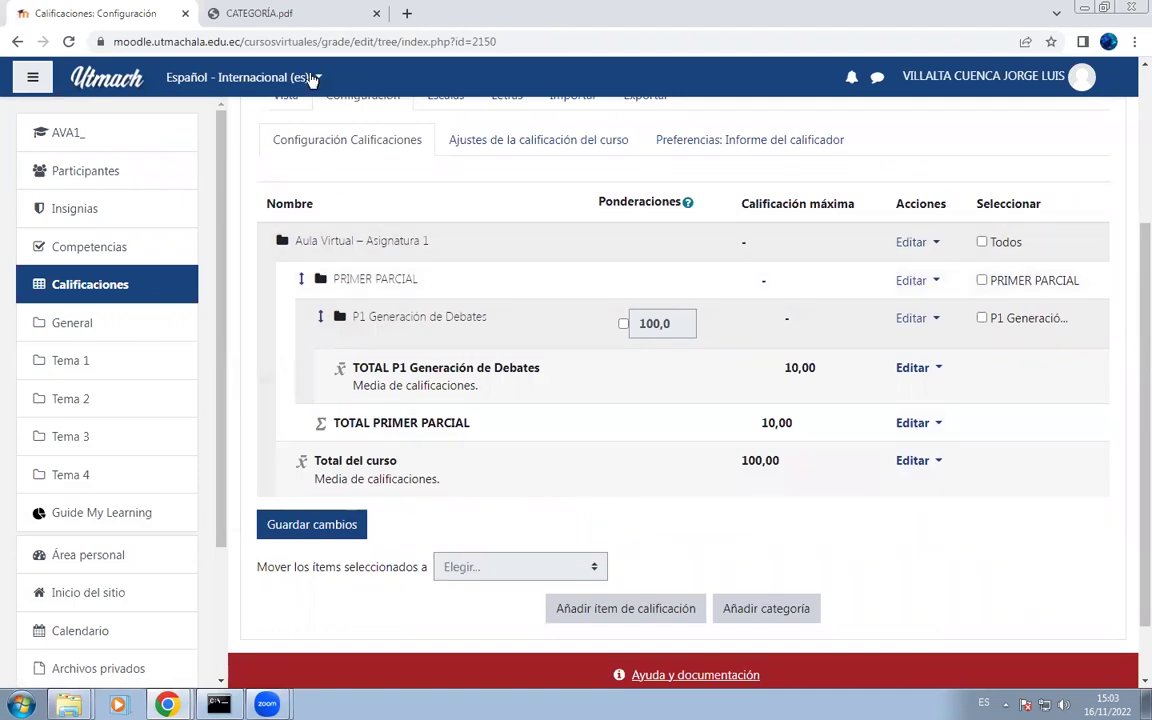
pyautogui.click(278, 20)
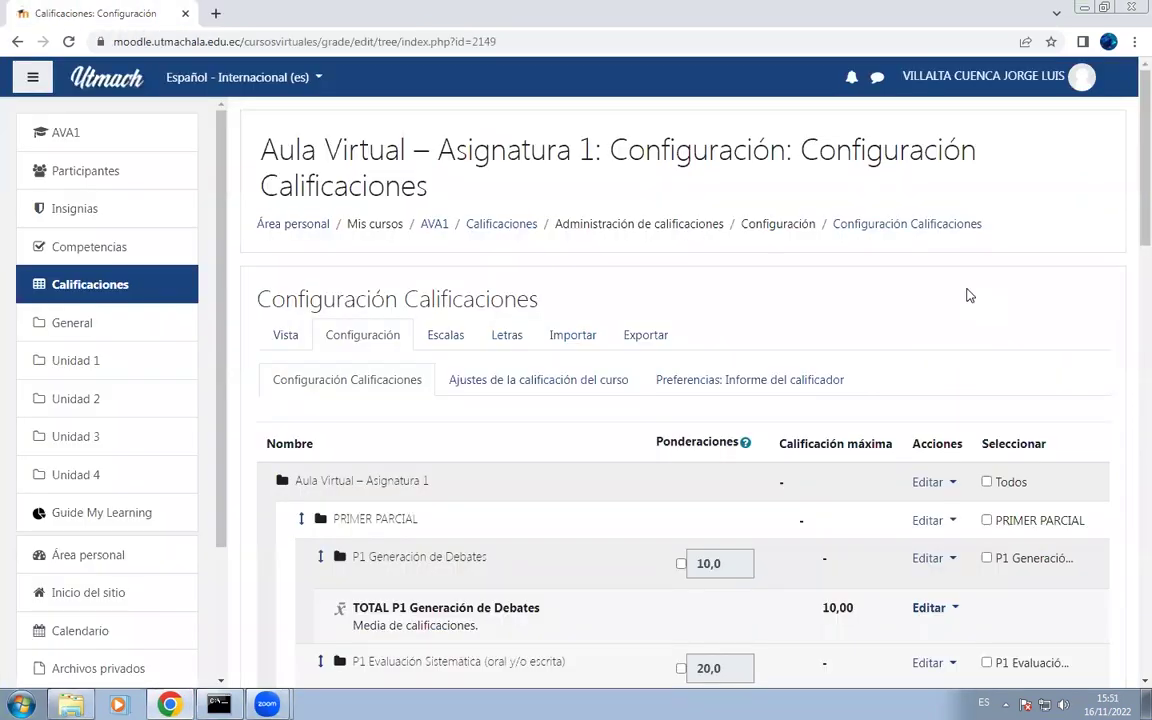
pyautogui.scroll(-7, 967, 295)
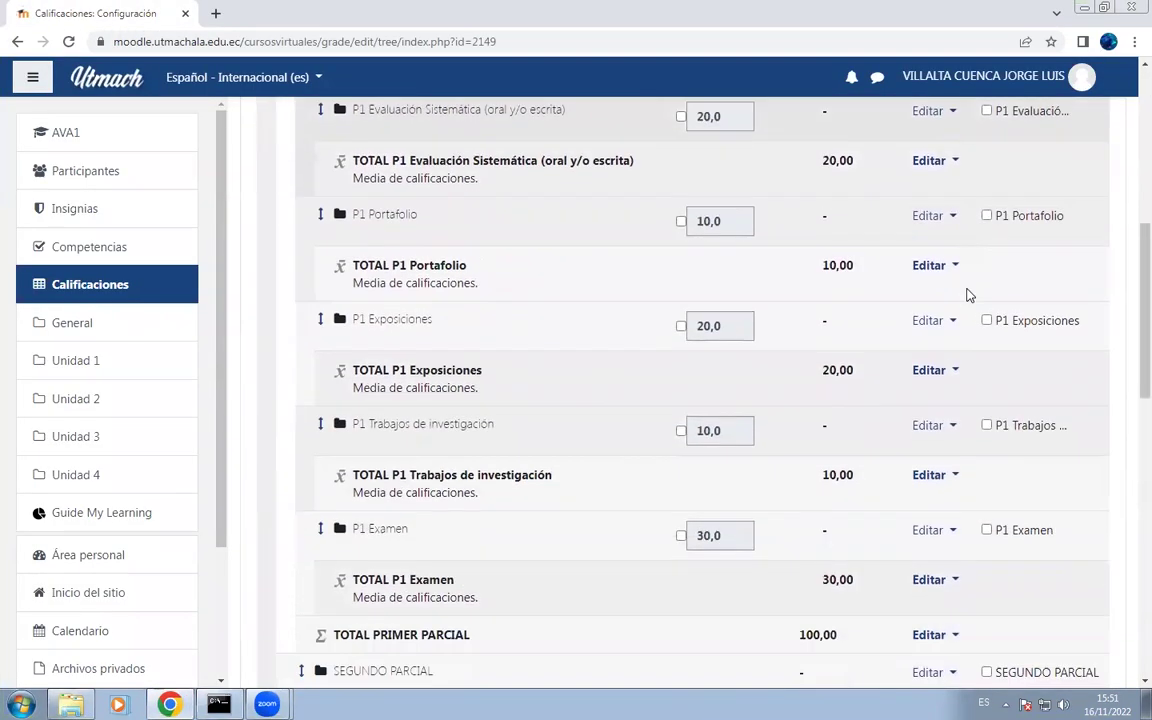
pyautogui.scroll(-8, 967, 295)
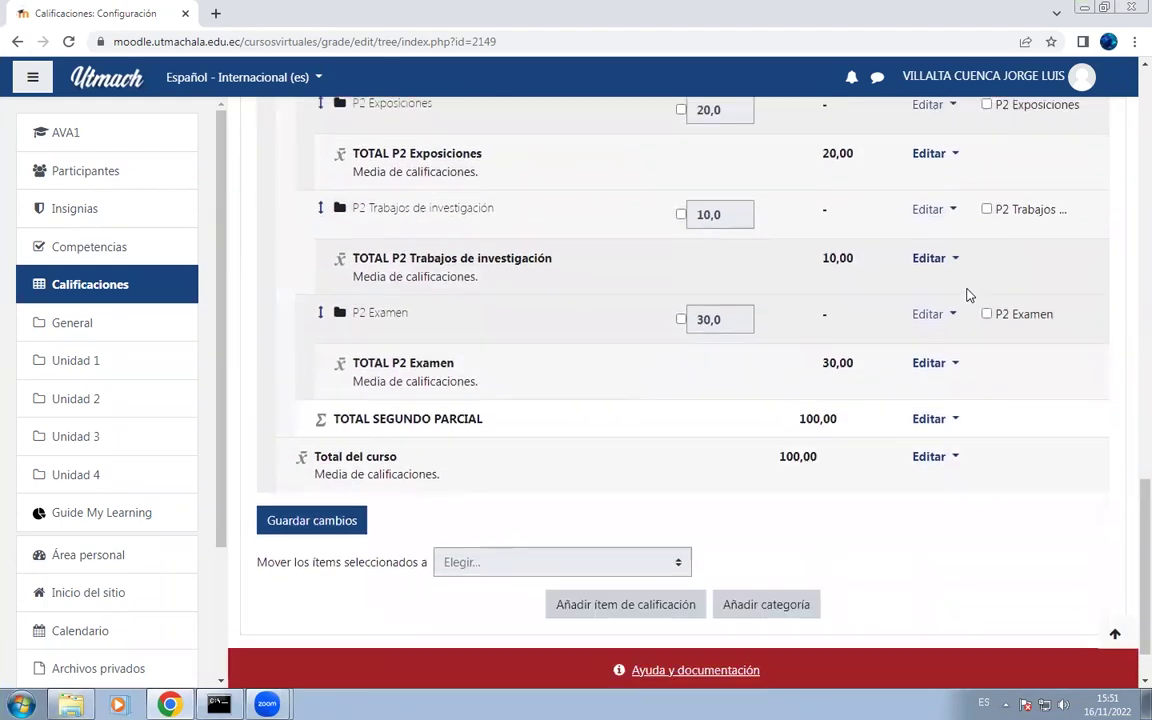
pyautogui.scroll(5, 967, 295)
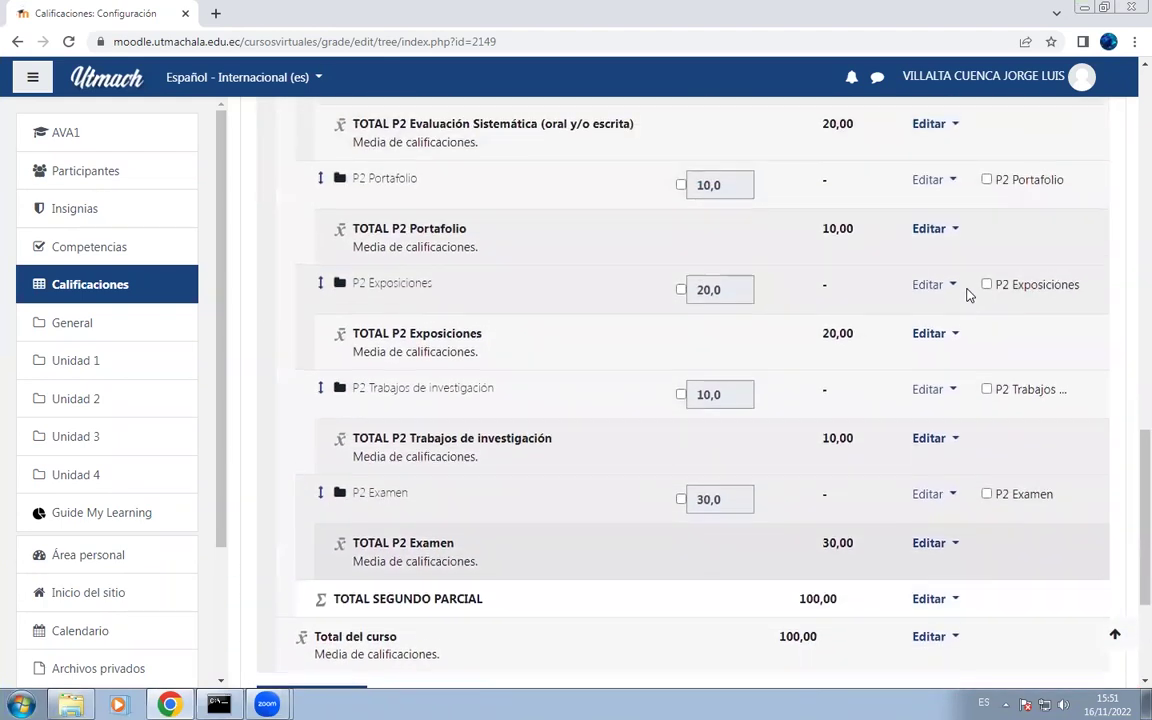
pyautogui.scroll(3, 967, 295)
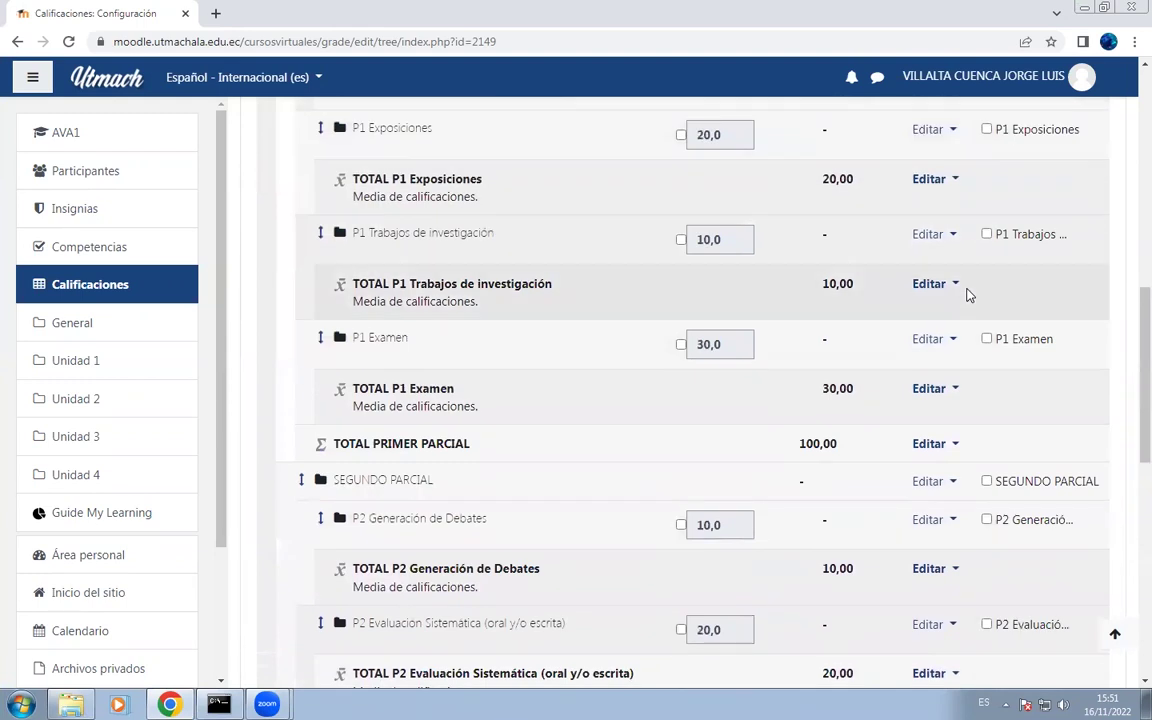
pyautogui.scroll(8, 967, 295)
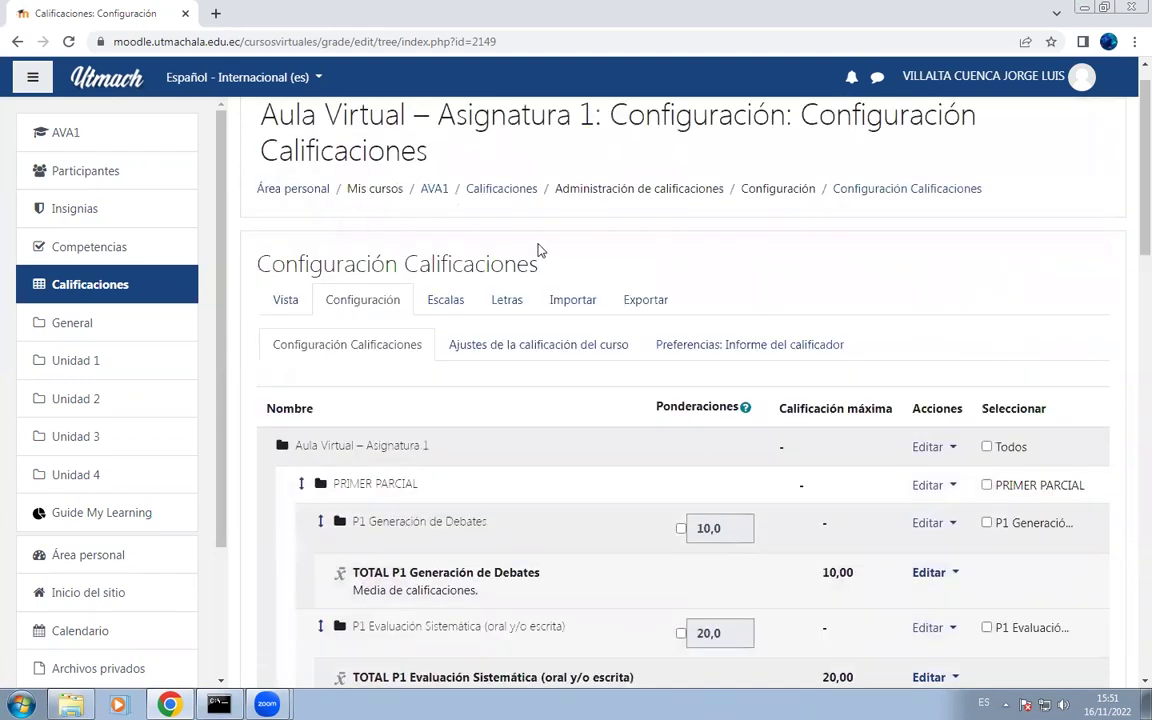
# - Add a new Tarea activity to Unidad 1 on the course page and name it Tarea 1
pyautogui.click(48, 124)
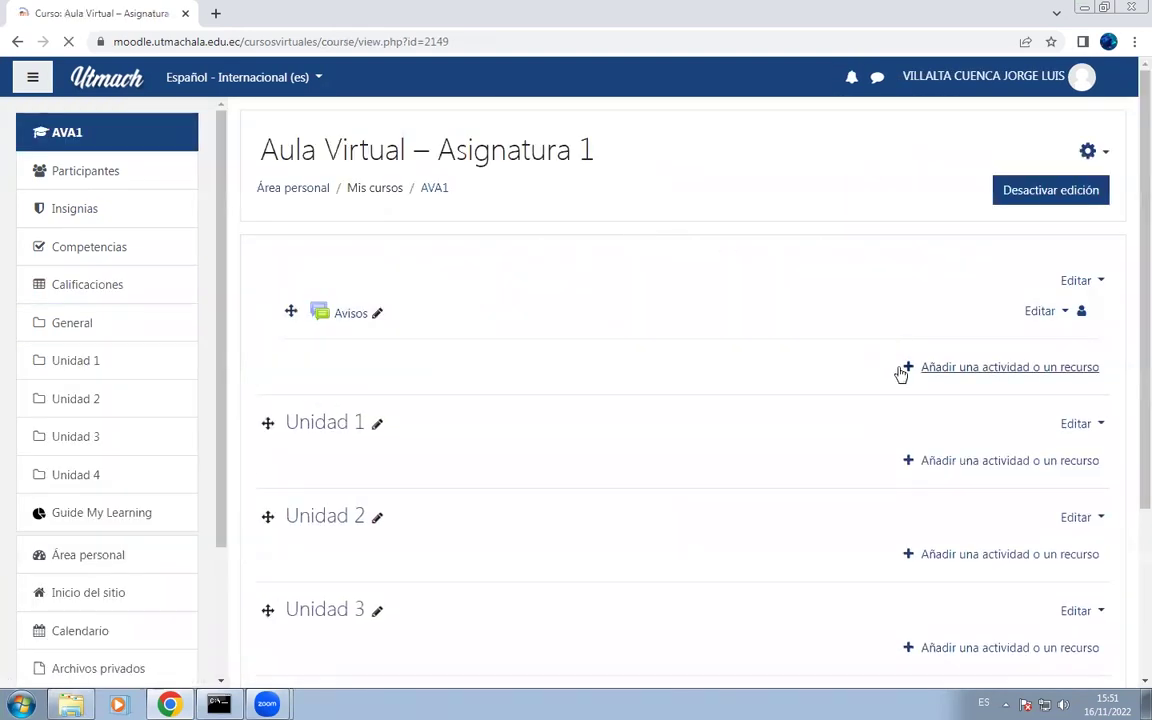
pyautogui.click(992, 467)
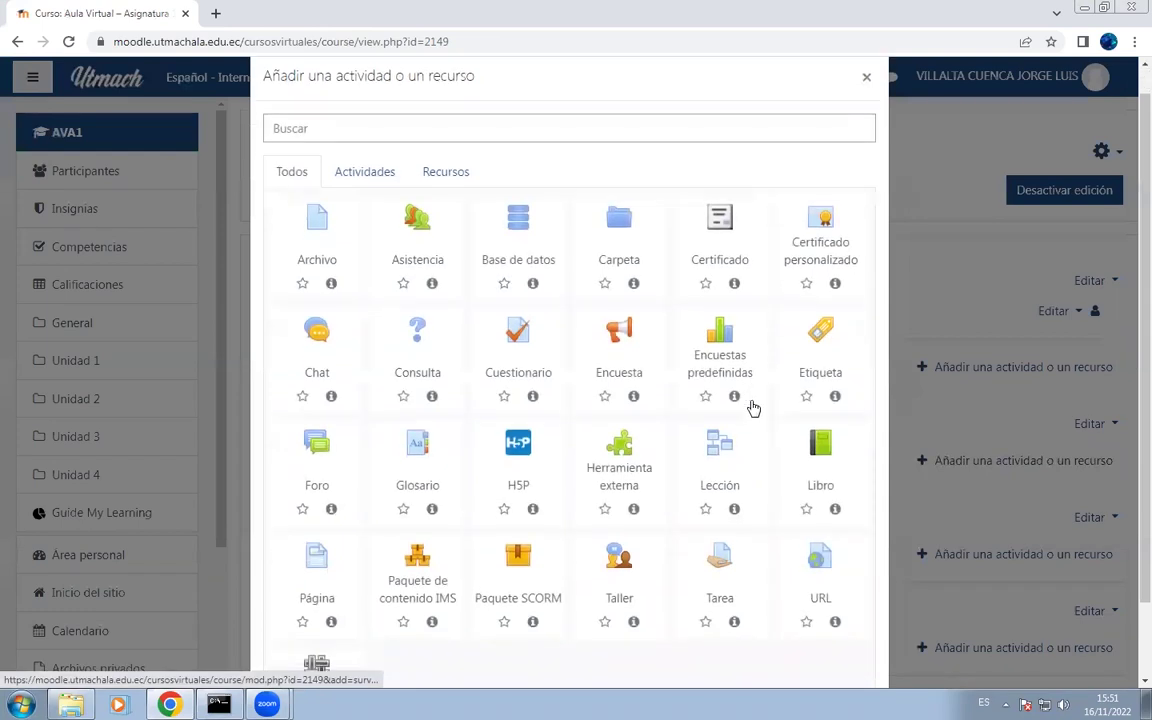
pyautogui.scroll(-2, 751, 411)
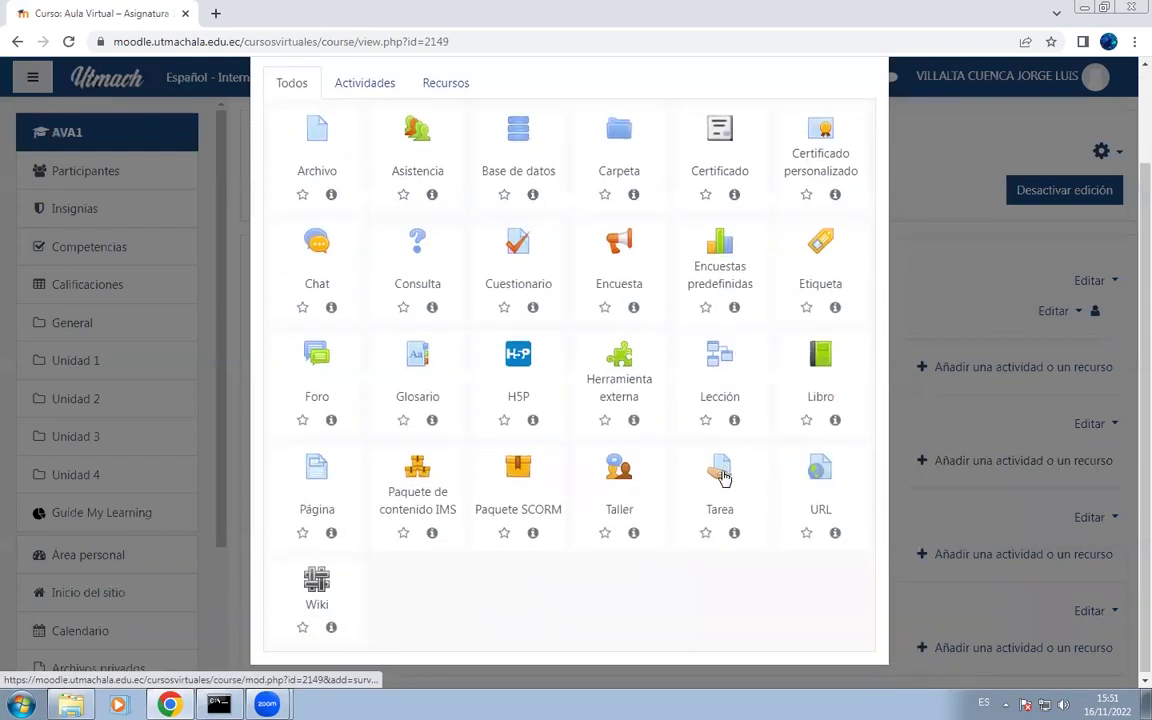
pyautogui.click(723, 477)
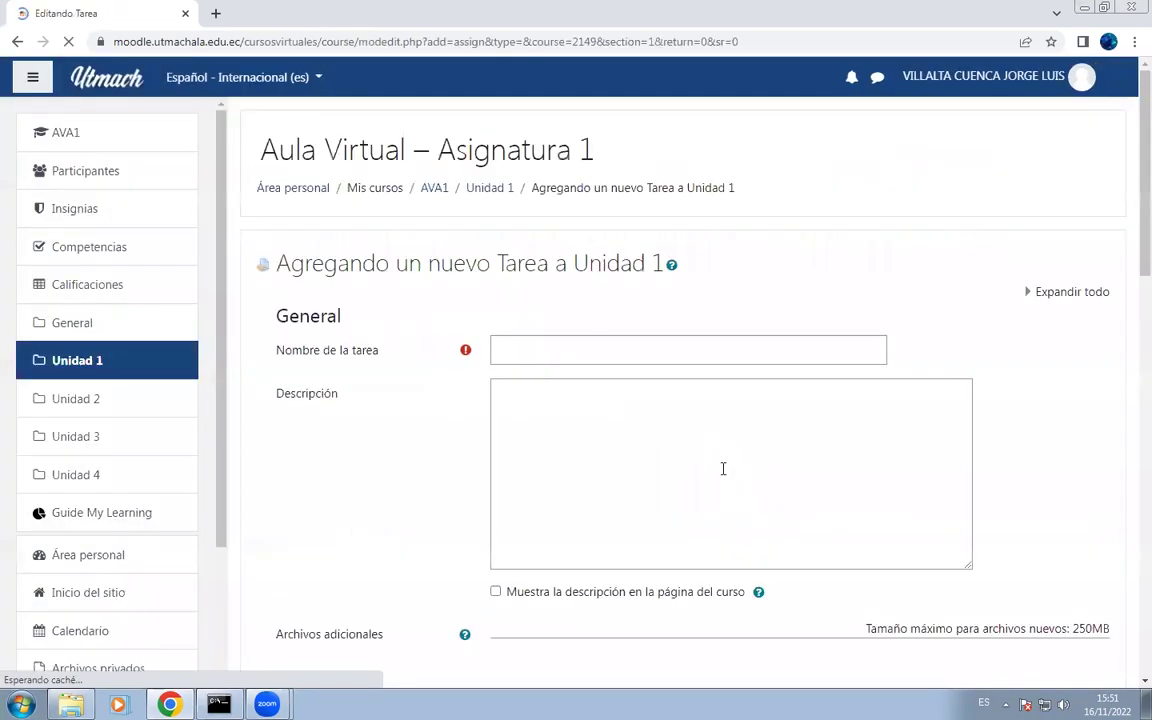
pyautogui.click(584, 352)
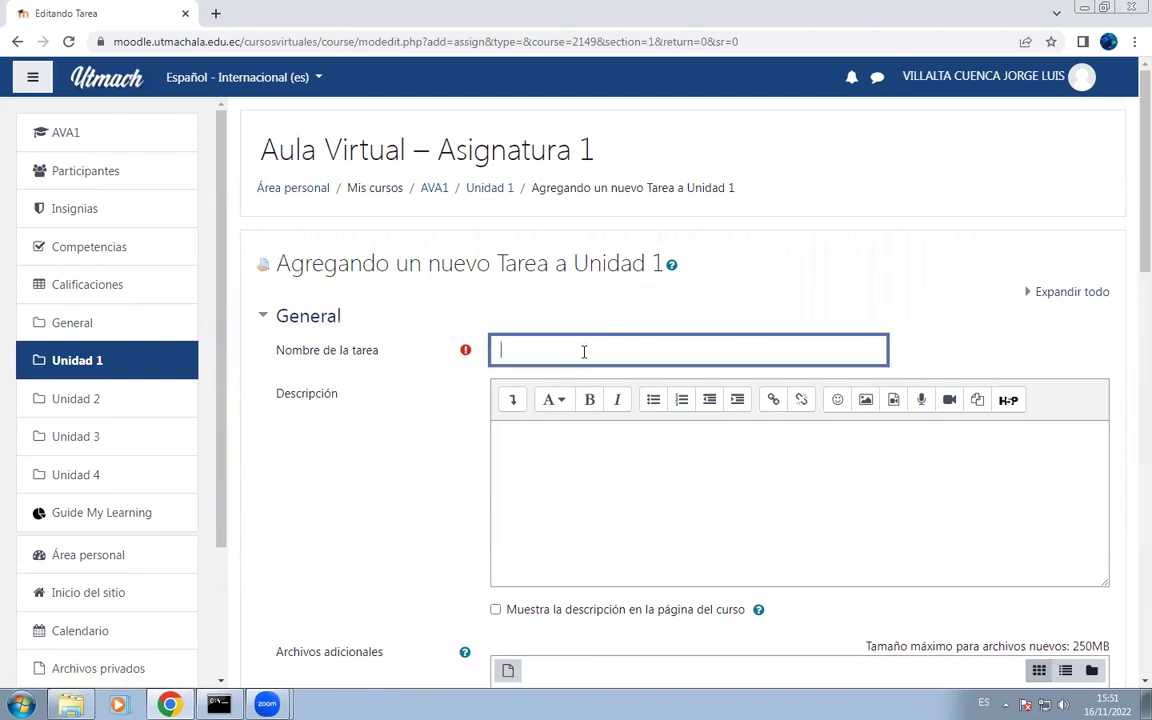
pyautogui.write('Tarea 1')
# - Check the grade categories offered in Tarea 1's grading settings, keep Sin categorizar, and save the assignment back to the course
pyautogui.scroll(-8, 303, 504)
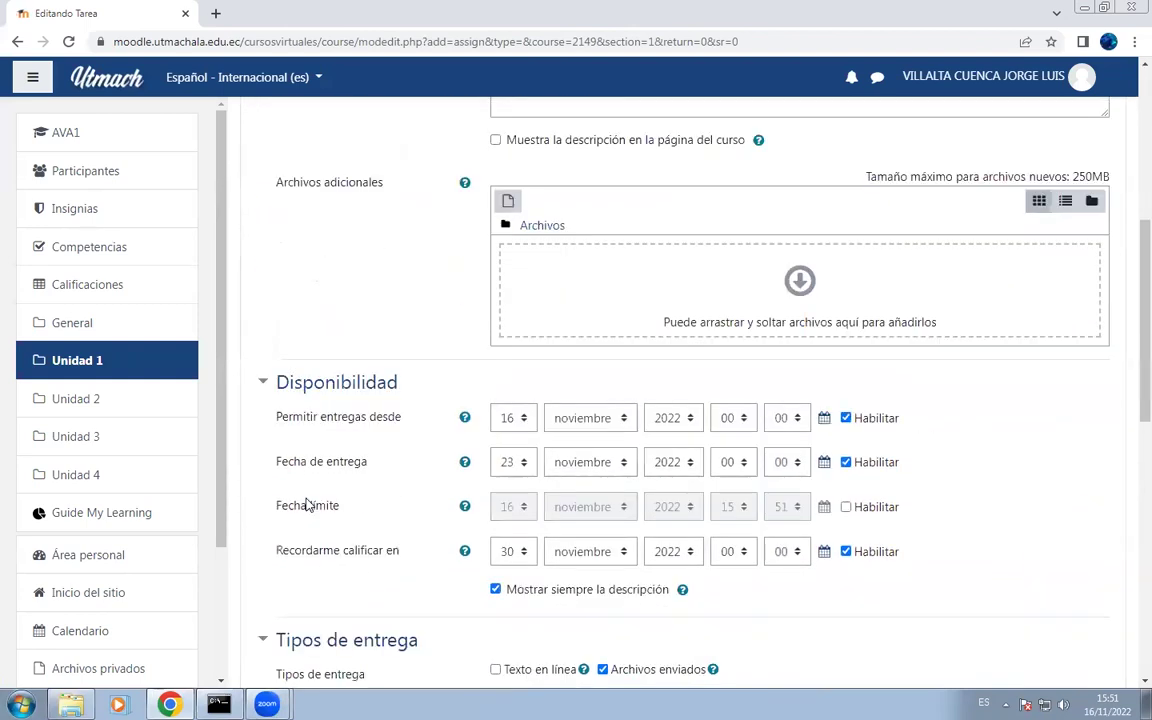
pyautogui.scroll(-5, 303, 505)
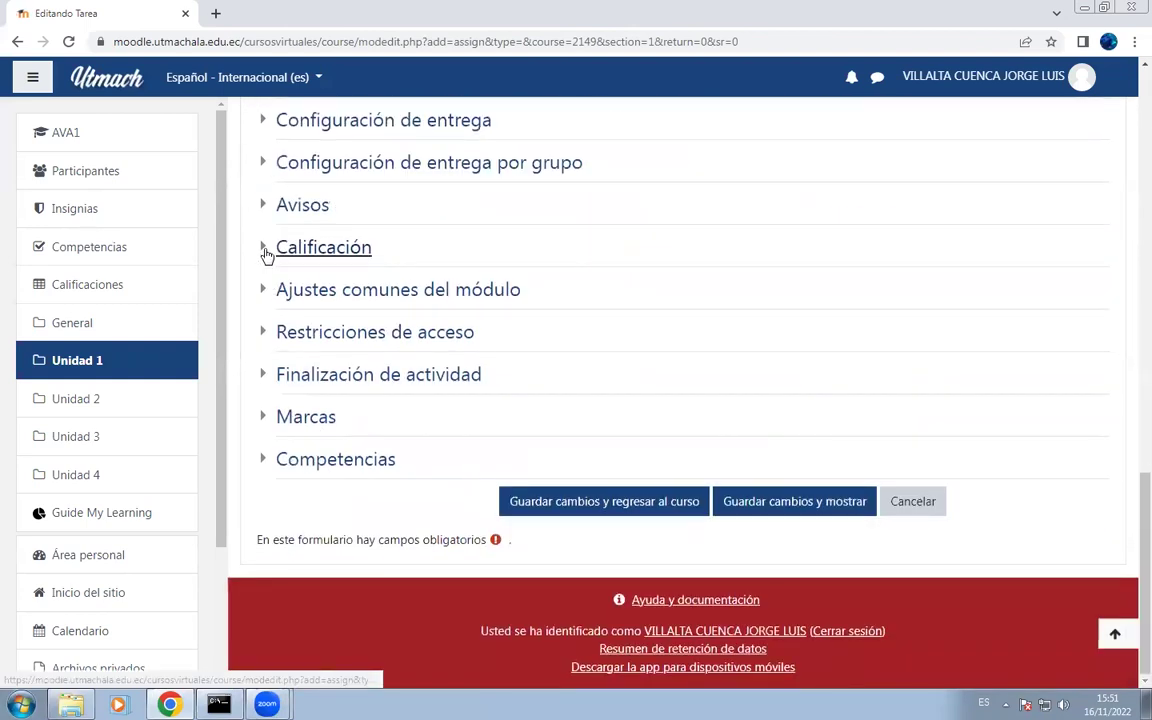
pyautogui.click(265, 249)
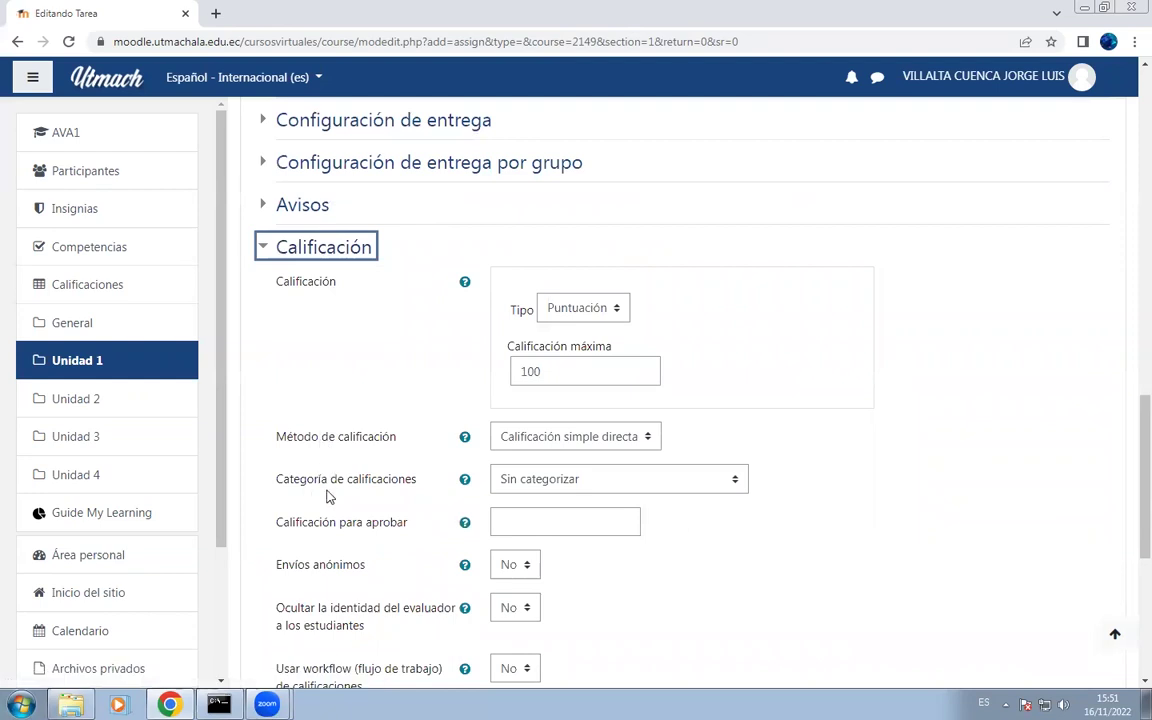
pyautogui.click(592, 482)
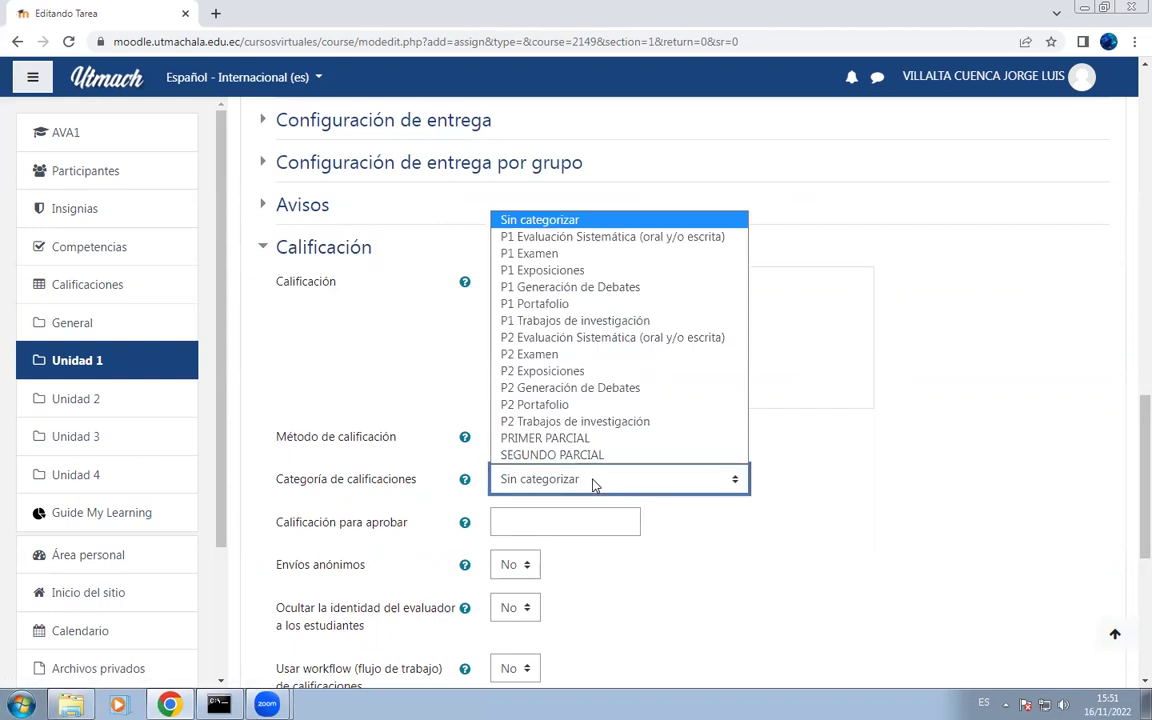
pyautogui.click(565, 322)
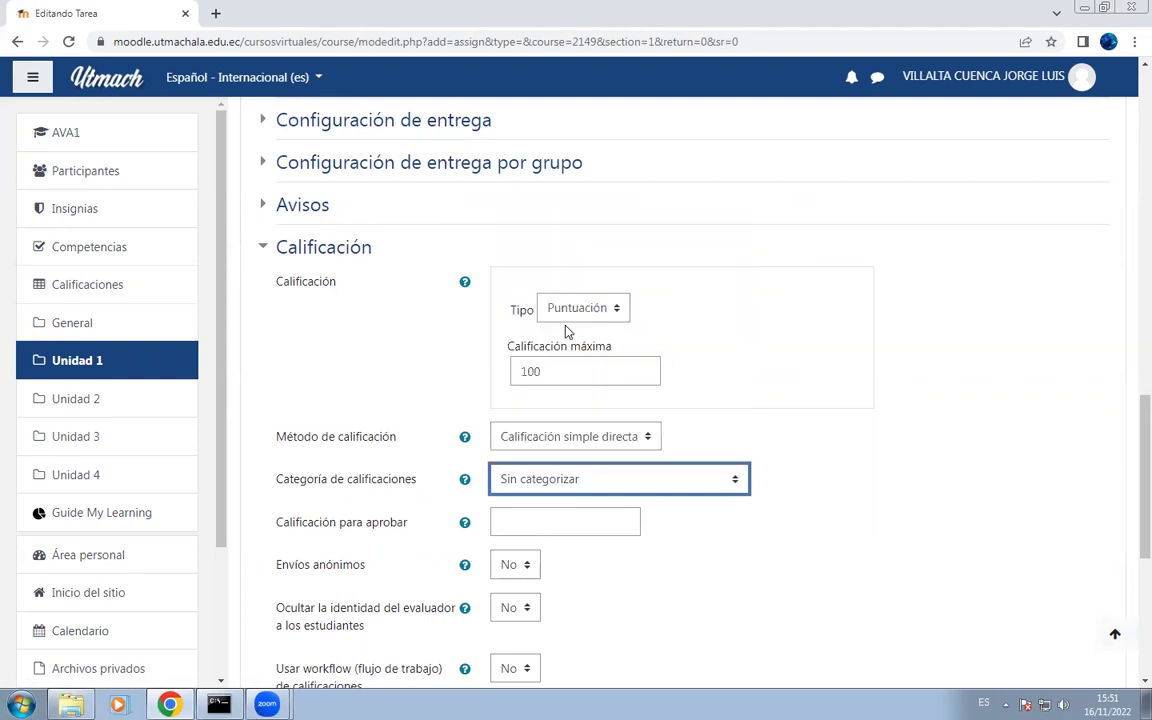
pyautogui.scroll(-5, 565, 332)
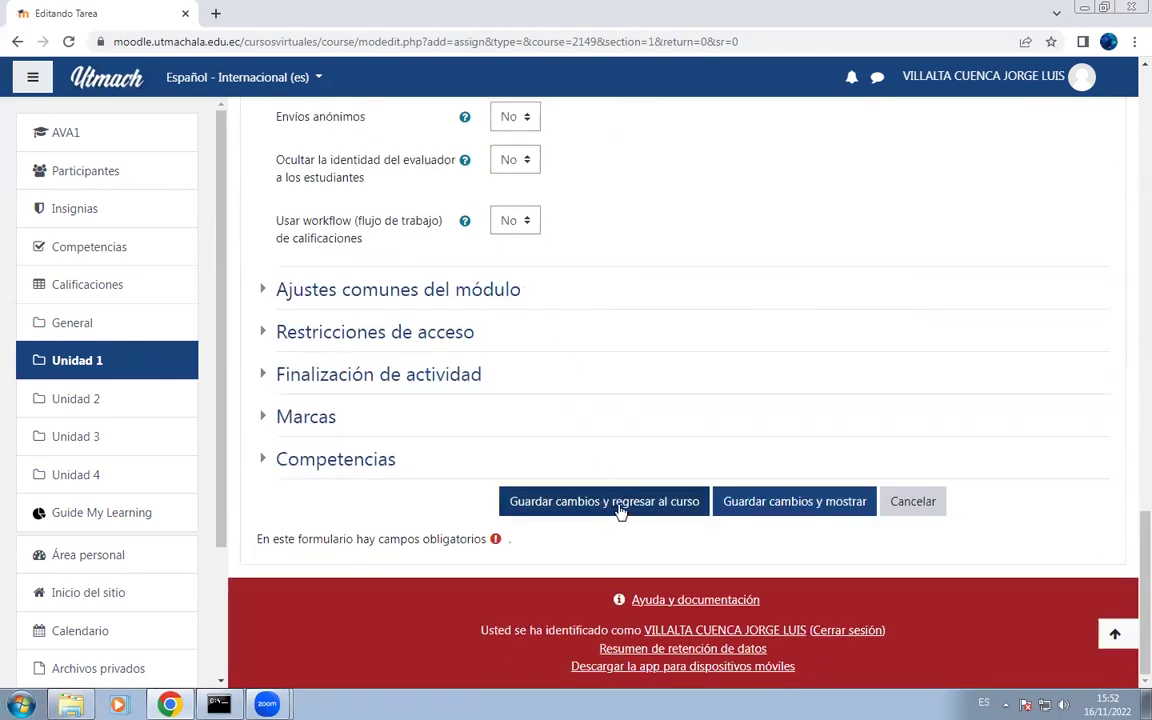
pyautogui.click(618, 503)
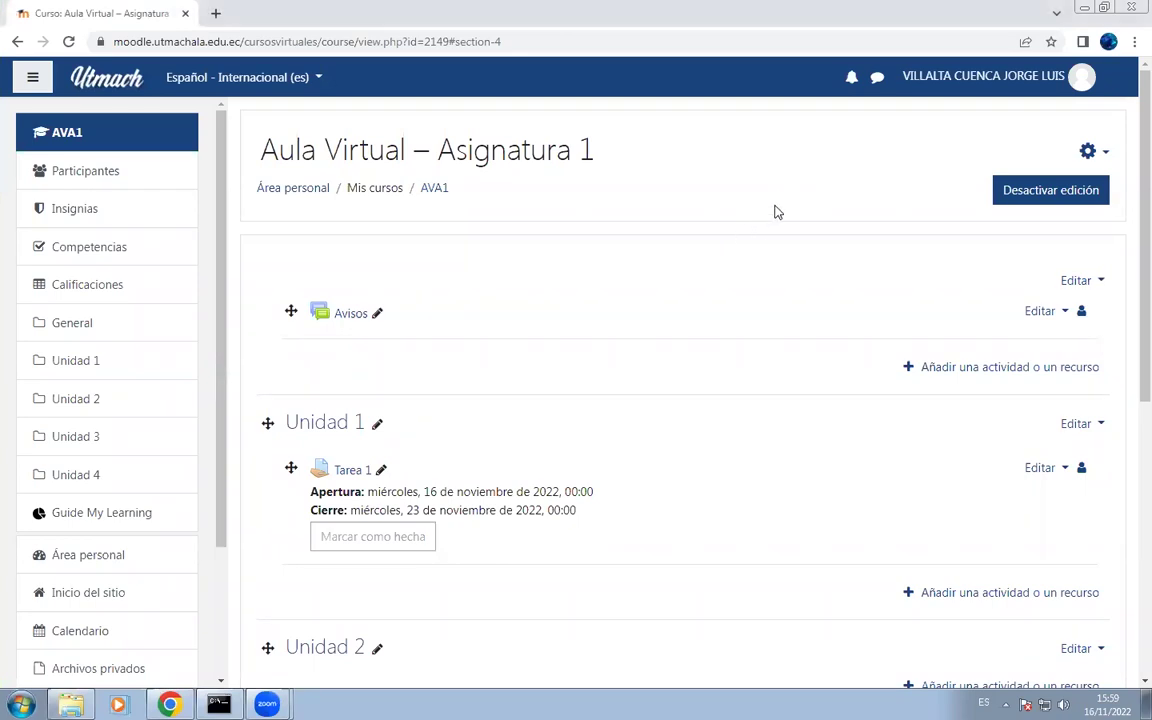
# - Open the settings of Tarea 4 in Unidad 4 for editing
pyautogui.scroll(-1, 777, 212)
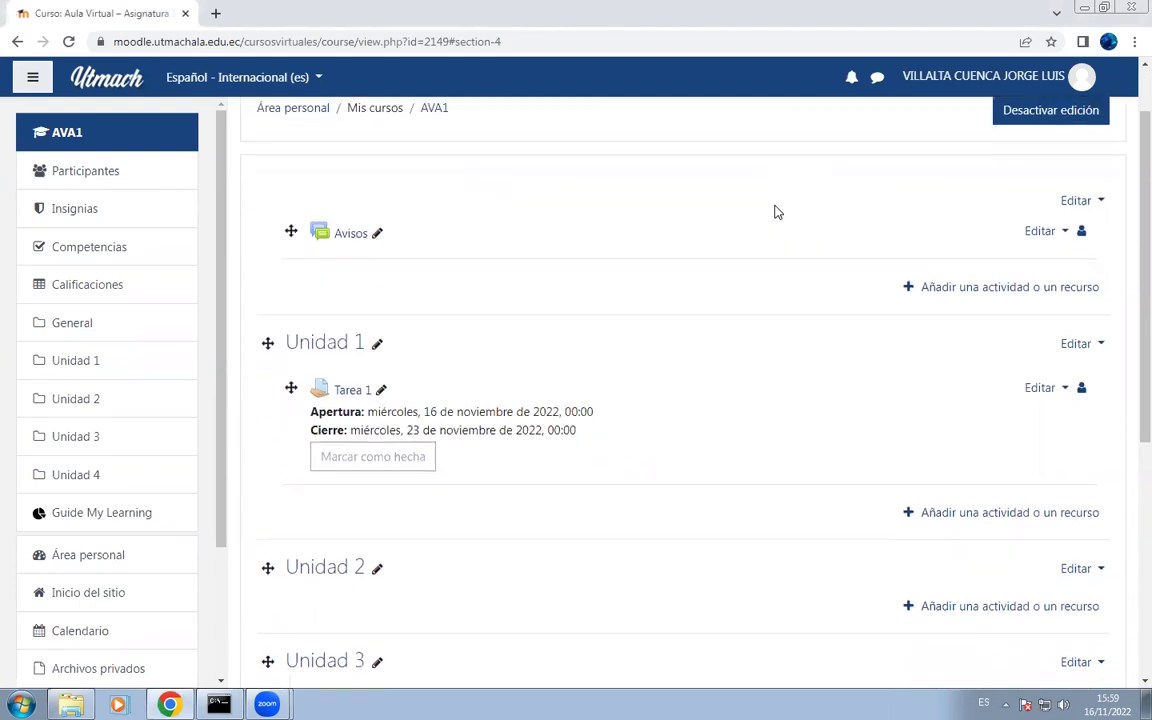
pyautogui.scroll(-2, 777, 212)
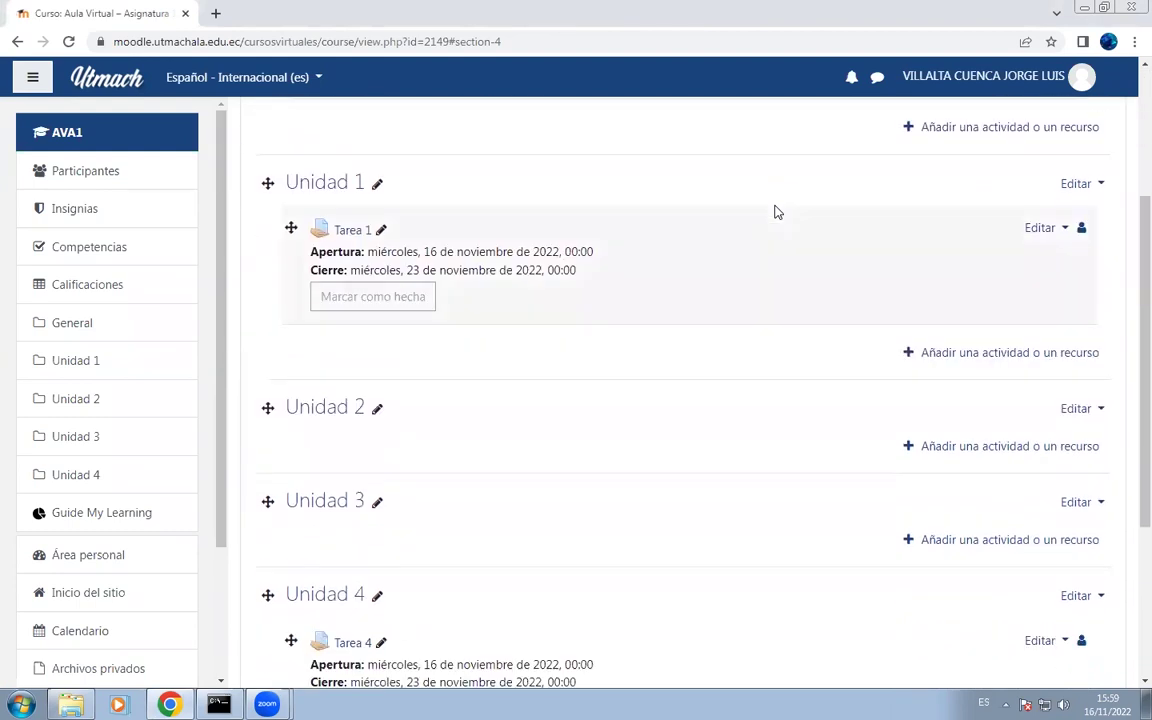
pyautogui.scroll(-3, 777, 212)
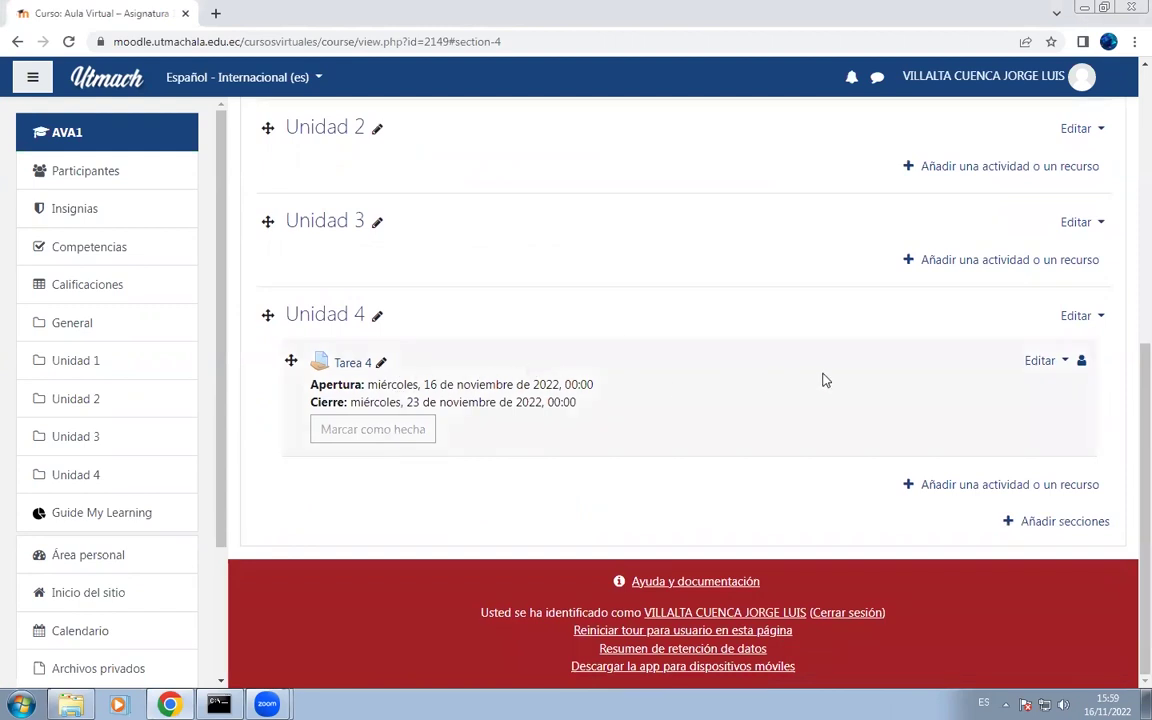
pyautogui.click(1045, 362)
pyautogui.click(982, 393)
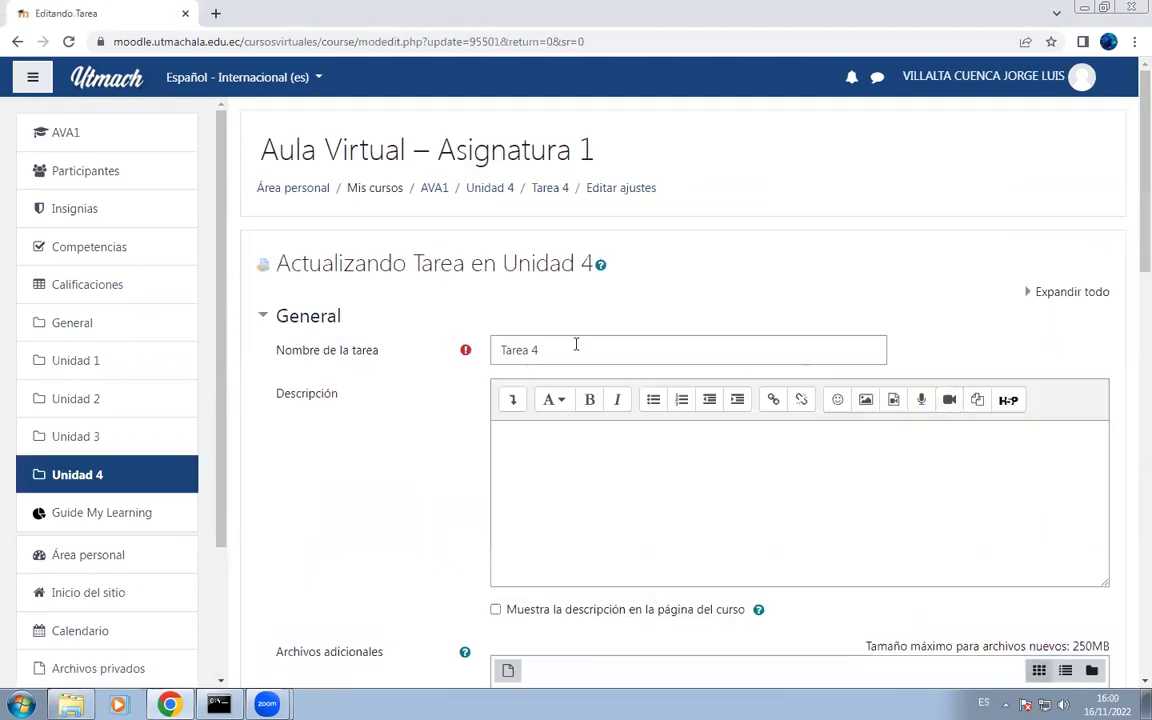
# - Assign Tarea 4 to the grade category P1 Portafolio and save the changes, returning to the course
pyautogui.scroll(-10, 305, 342)
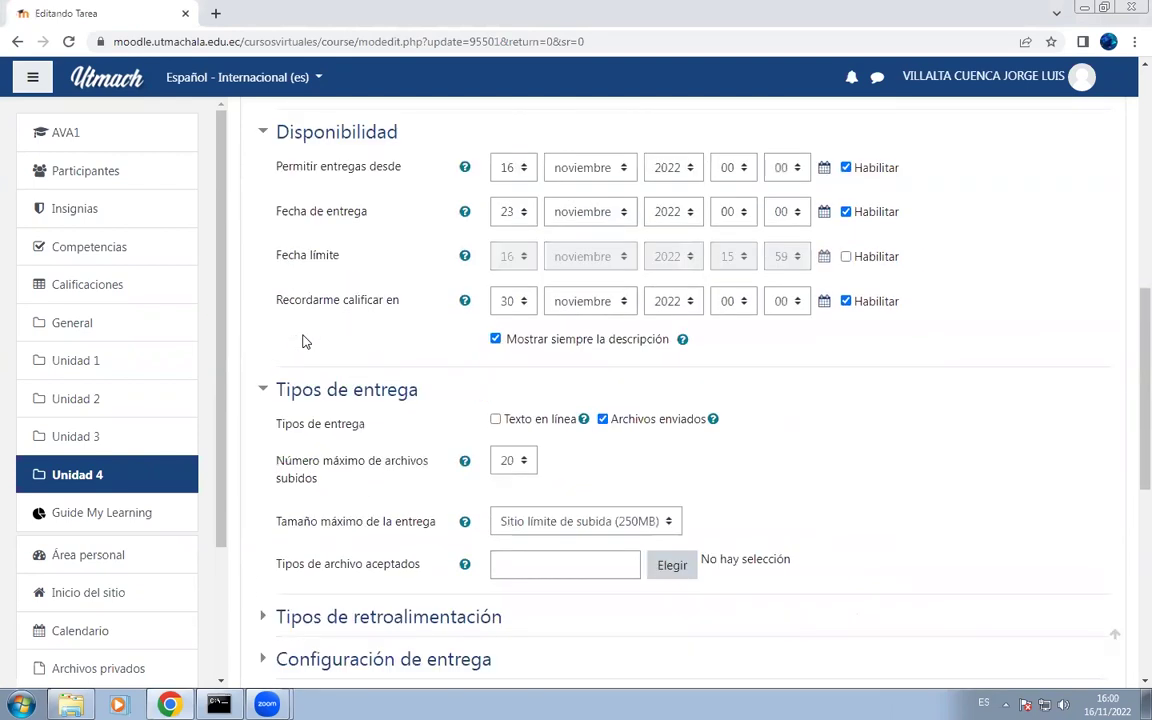
pyautogui.scroll(-1, 305, 342)
pyautogui.click(266, 386)
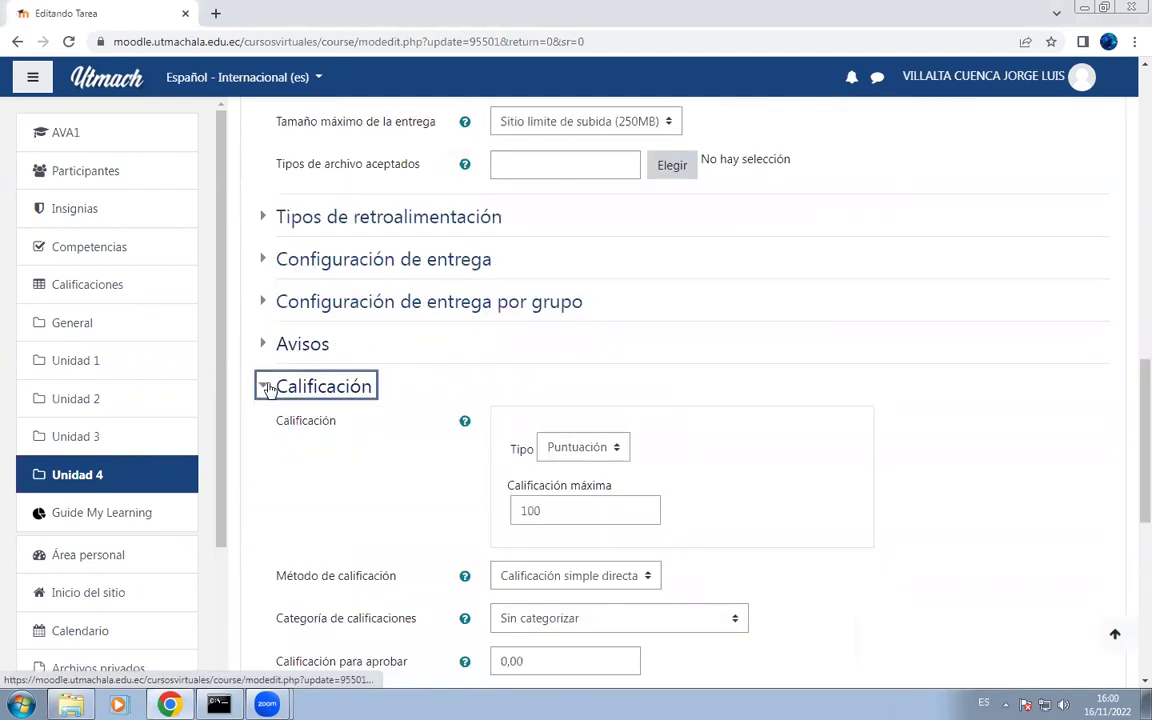
pyautogui.scroll(-1, 389, 398)
pyautogui.scroll(-3, 389, 398)
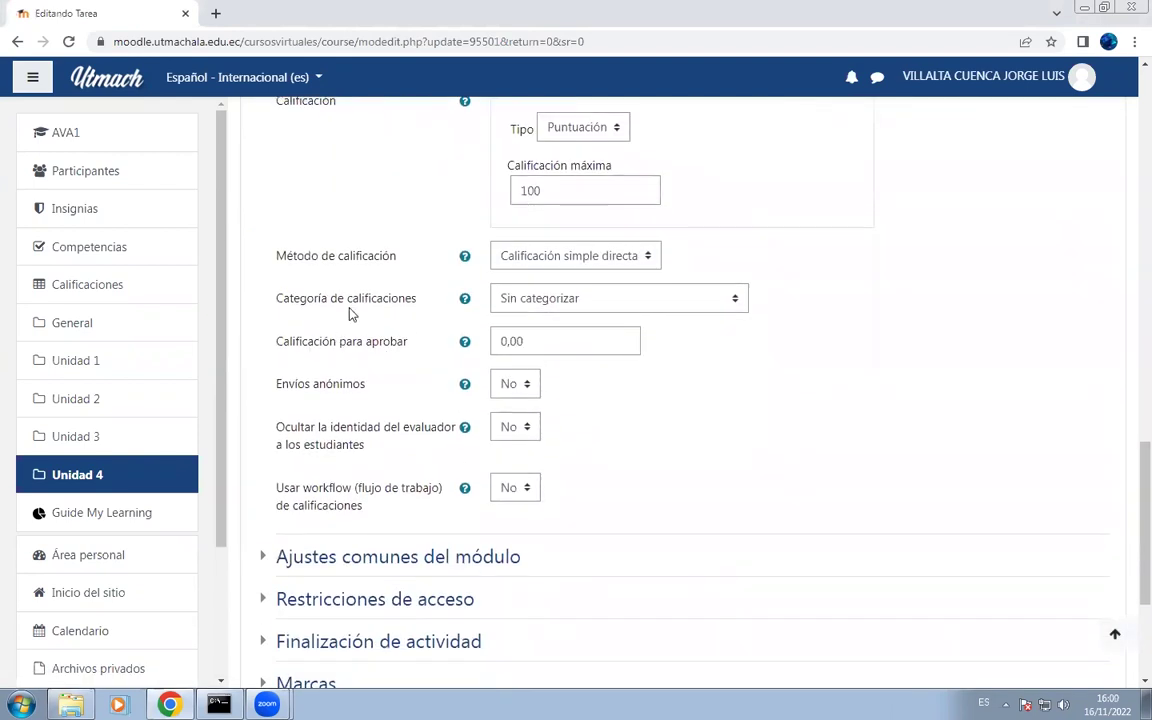
pyautogui.click(736, 300)
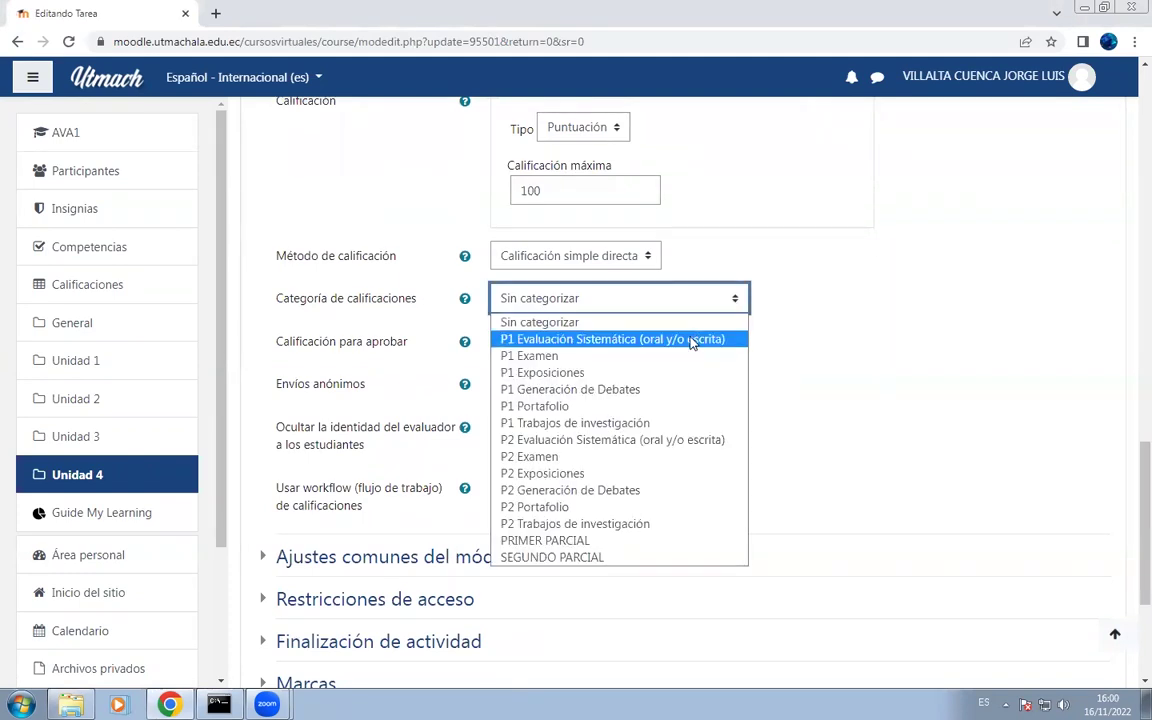
pyautogui.click(610, 406)
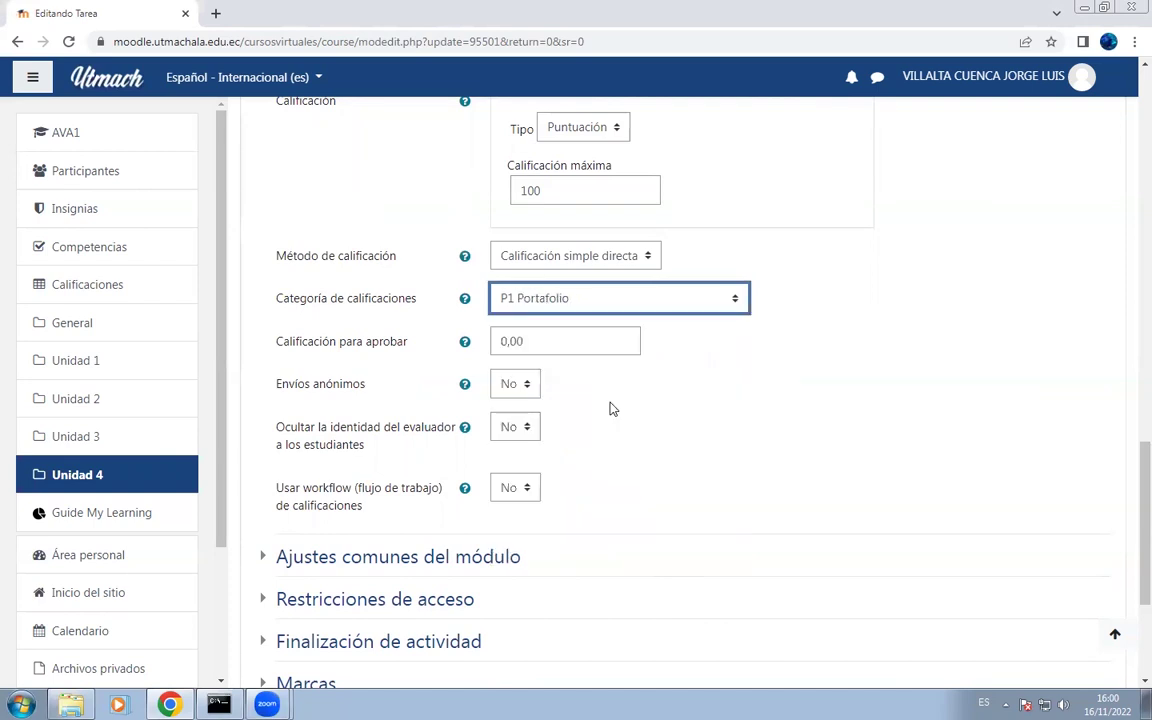
pyautogui.scroll(-4, 612, 407)
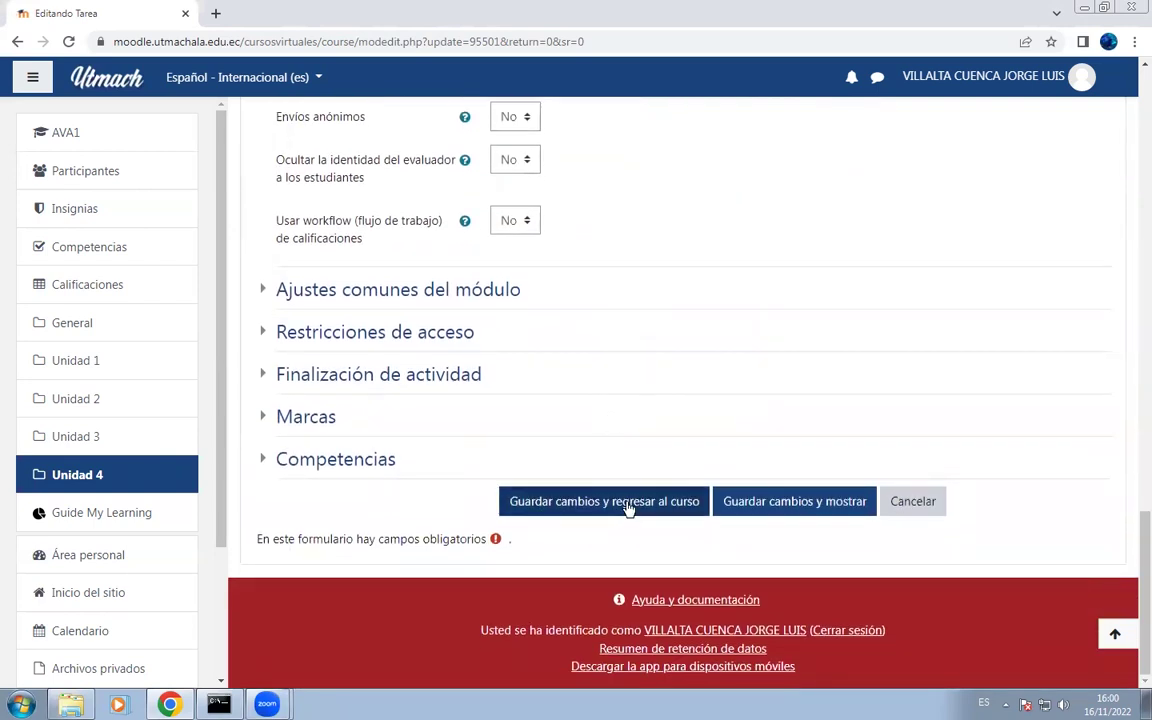
pyautogui.click(628, 503)
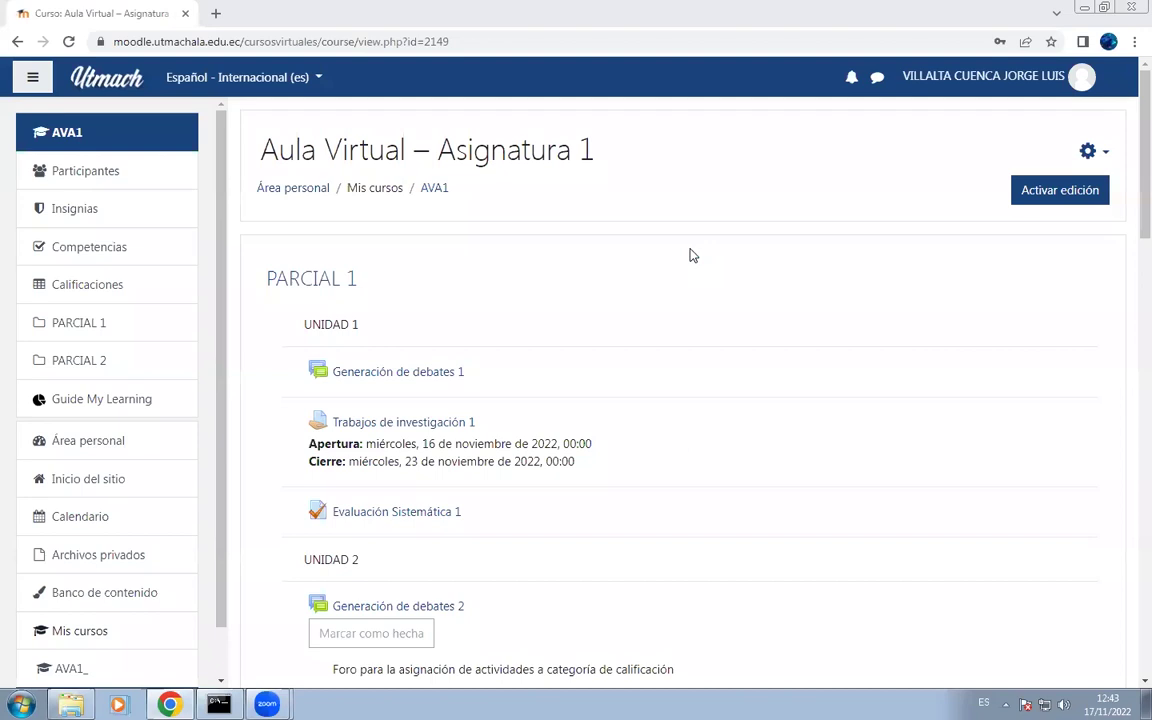
# - Look over the activities in the PARCIAL 1 units and open the course's gradebook setup
pyautogui.scroll(-20, 686, 299)
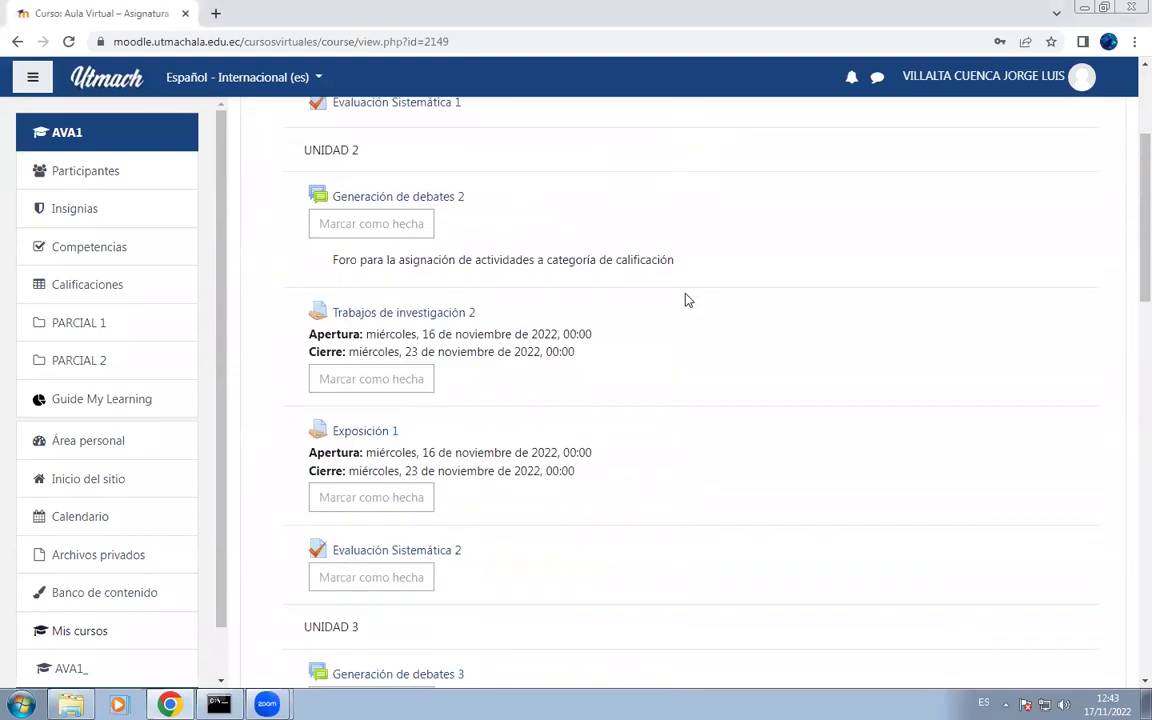
pyautogui.scroll(20, 686, 299)
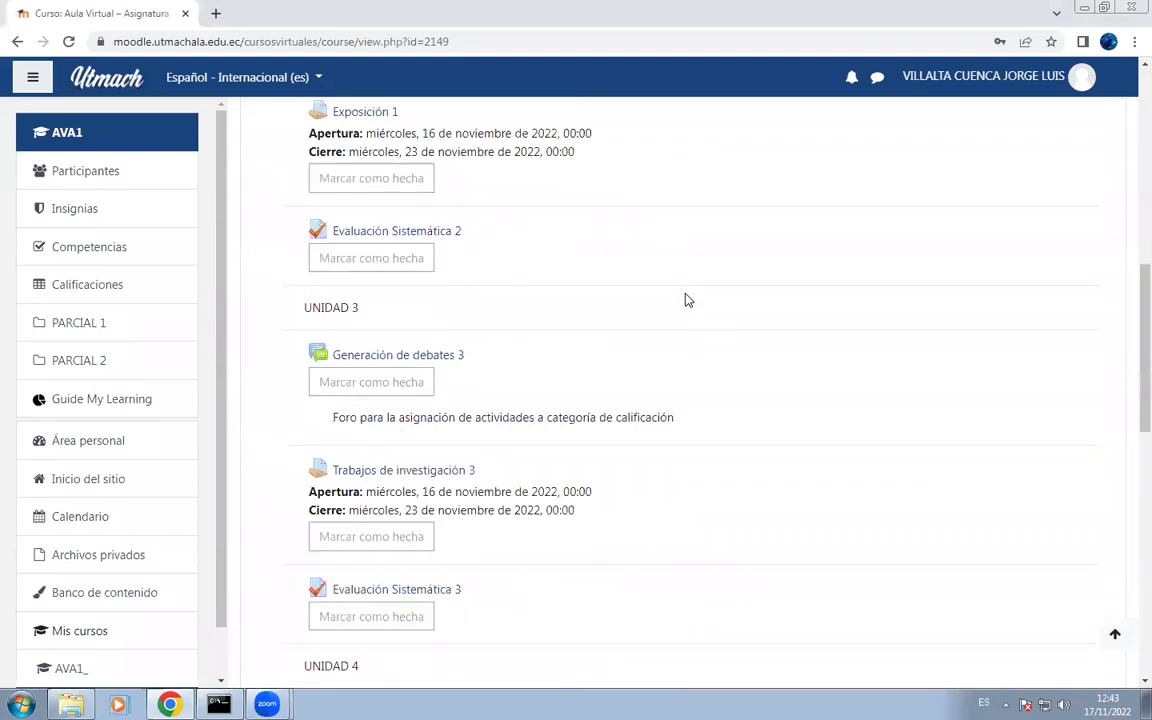
pyautogui.click(103, 289)
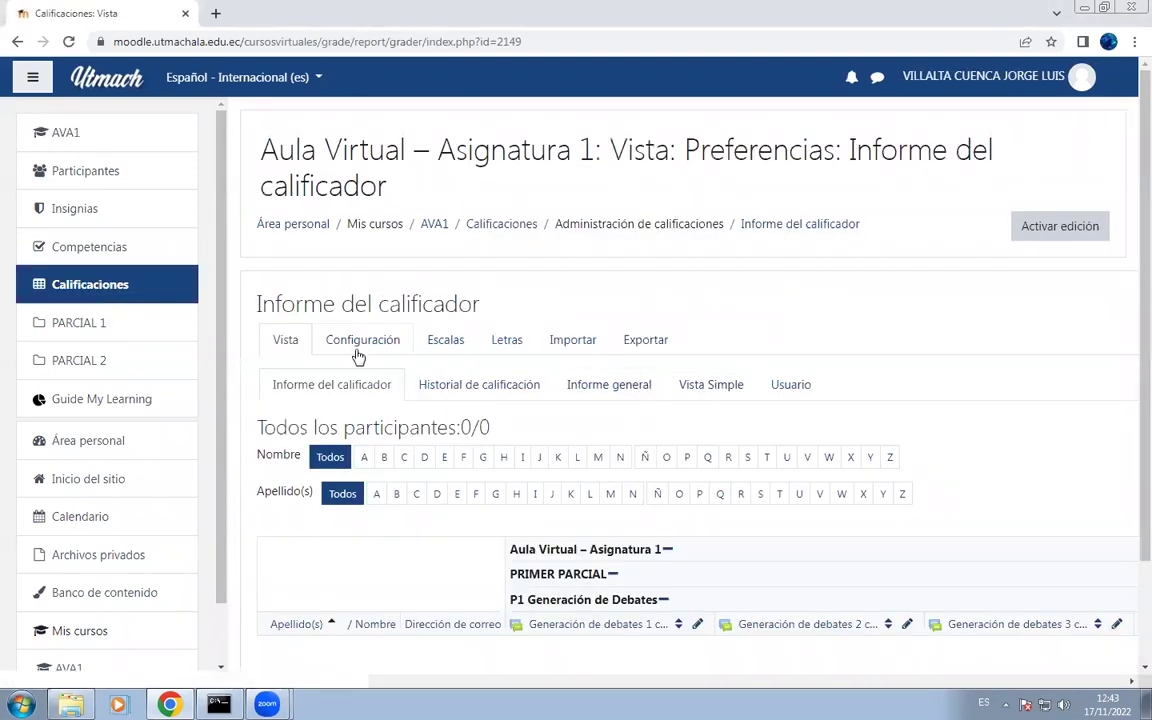
pyautogui.click(366, 341)
# - Review the PRIMER PARCIAL categories in the gradebook setup, checking their assigned activities, weights and totals down to the start of SEGUNDO PARCIAL
pyautogui.scroll(-3, 509, 411)
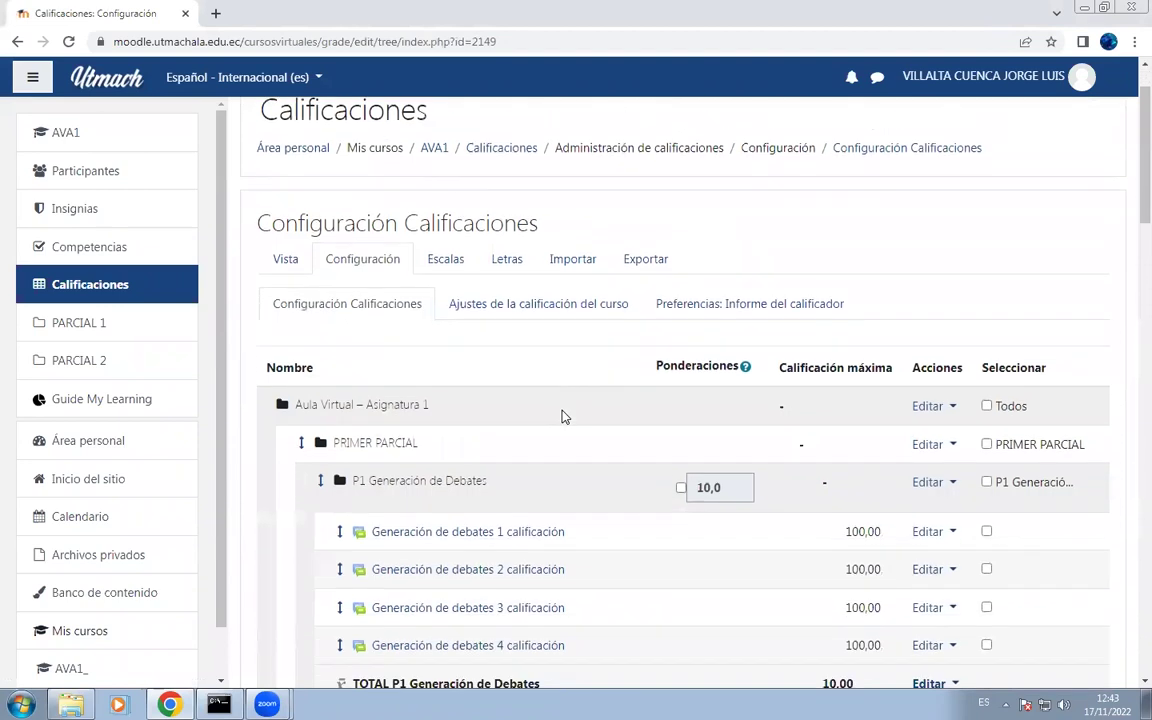
pyautogui.scroll(-5, 417, 398)
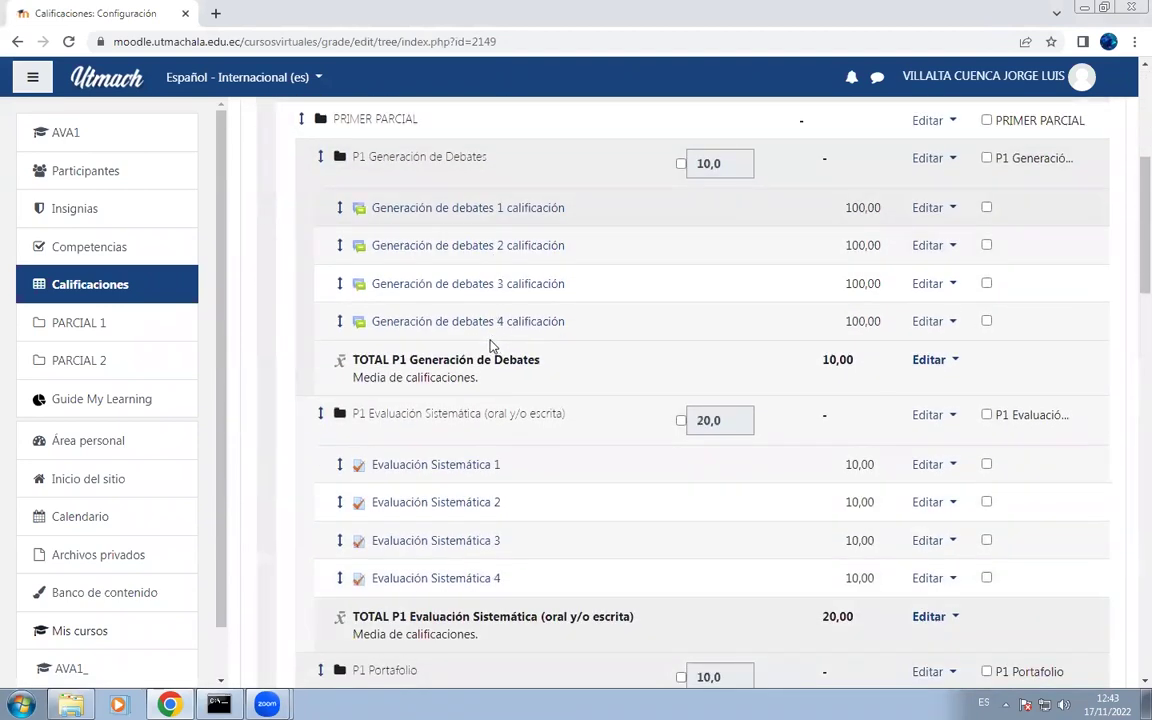
pyautogui.scroll(-4, 414, 385)
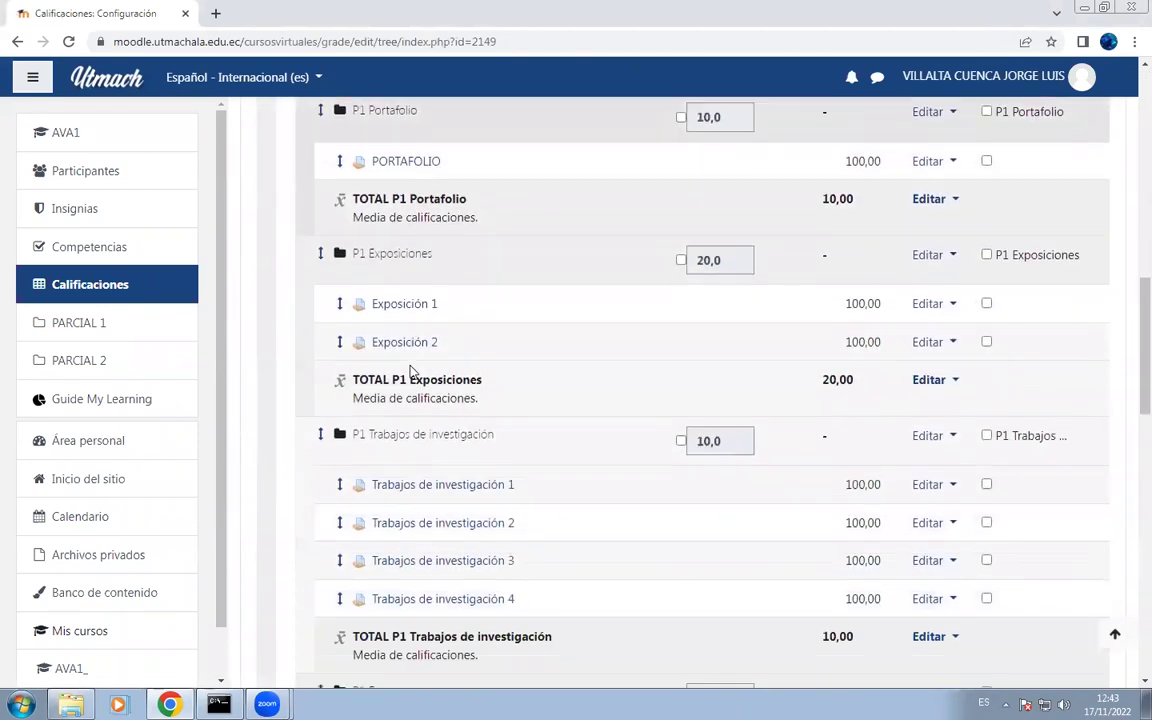
pyautogui.scroll(-2, 430, 347)
pyautogui.scroll(-3, 414, 347)
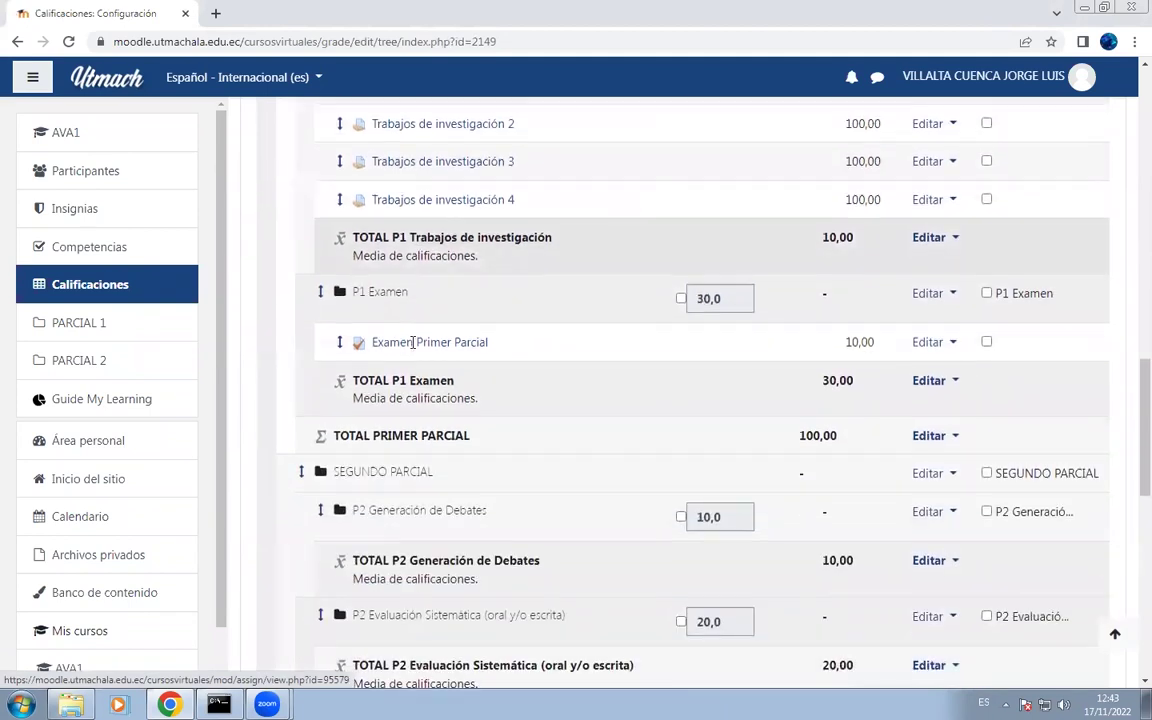
pyautogui.scroll(-1, 429, 385)
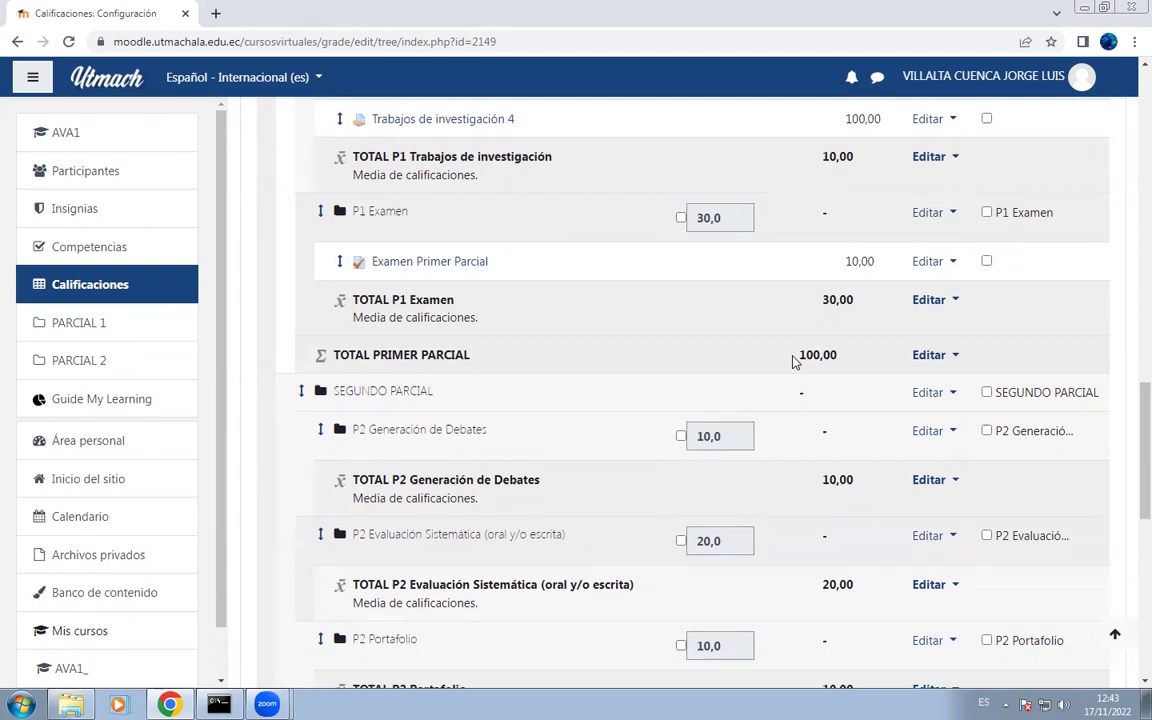
pyautogui.scroll(10, 793, 361)
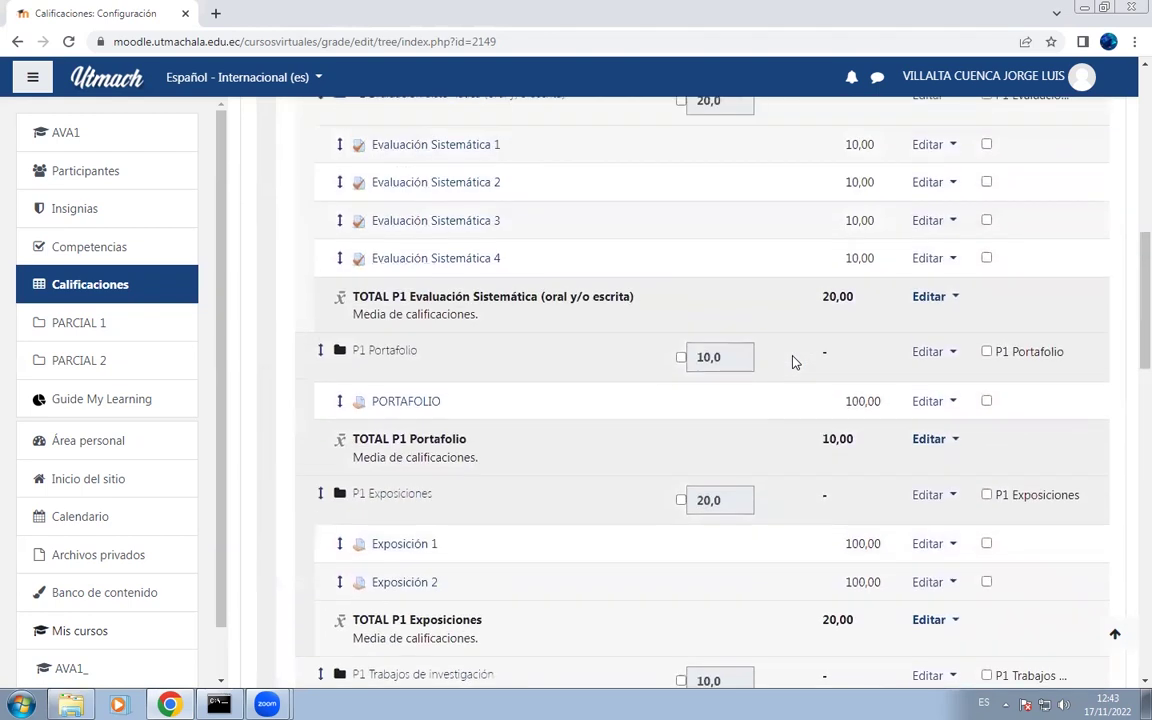
pyautogui.scroll(6, 793, 361)
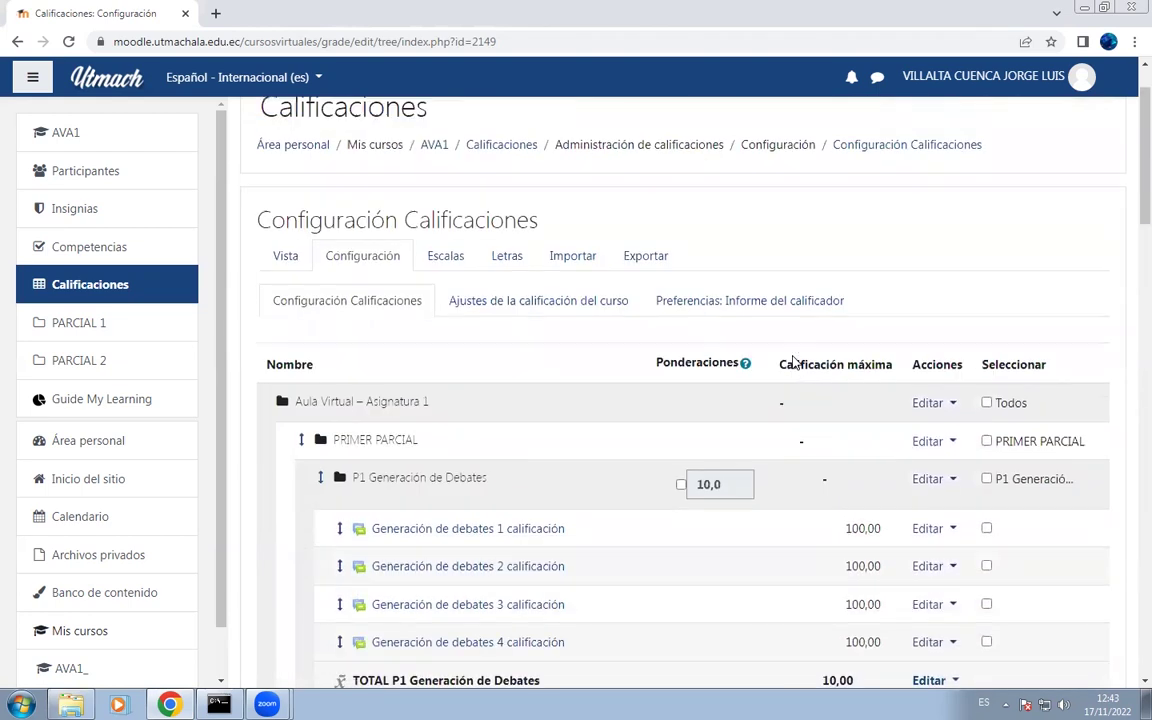